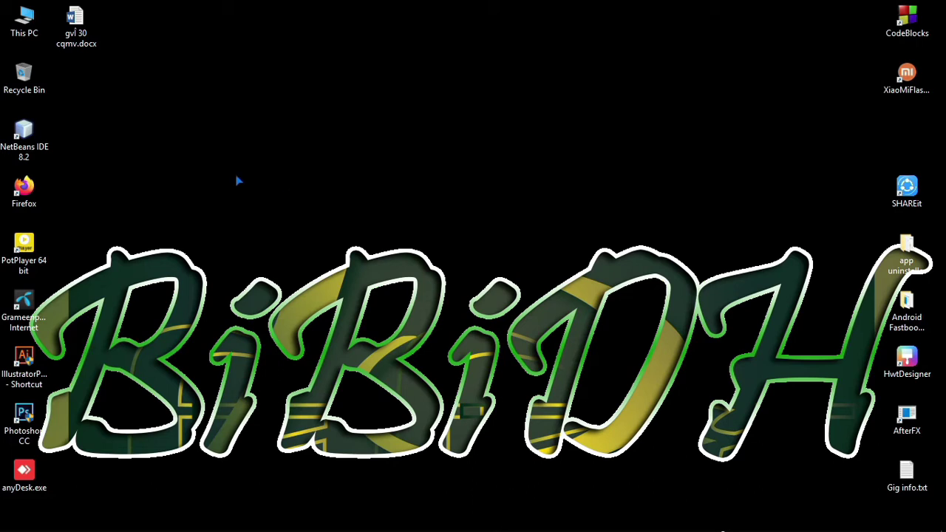
- Open Text format.docx from the Word folder inside Documents and select all of its text lines
{"action": "double_click", "coordinate": [32, 29]}
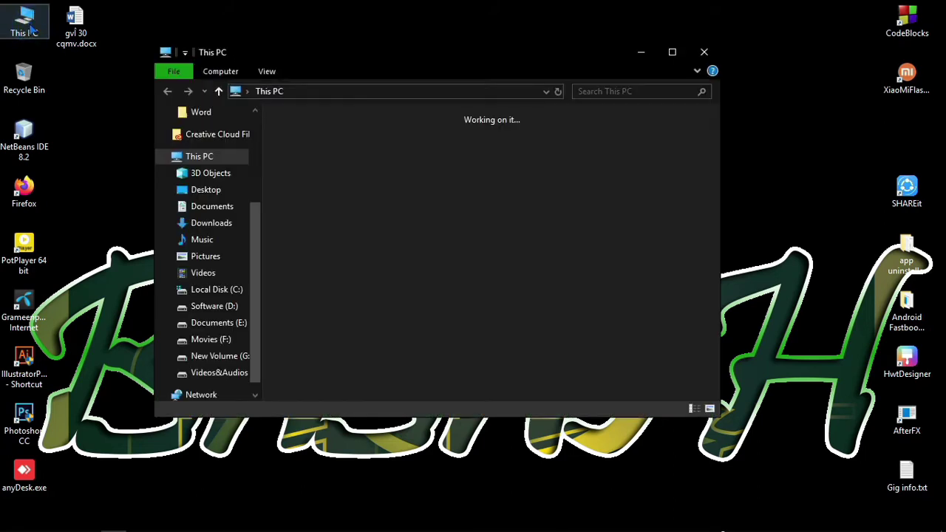
{"action": "left_click", "coordinate": [201, 211]}
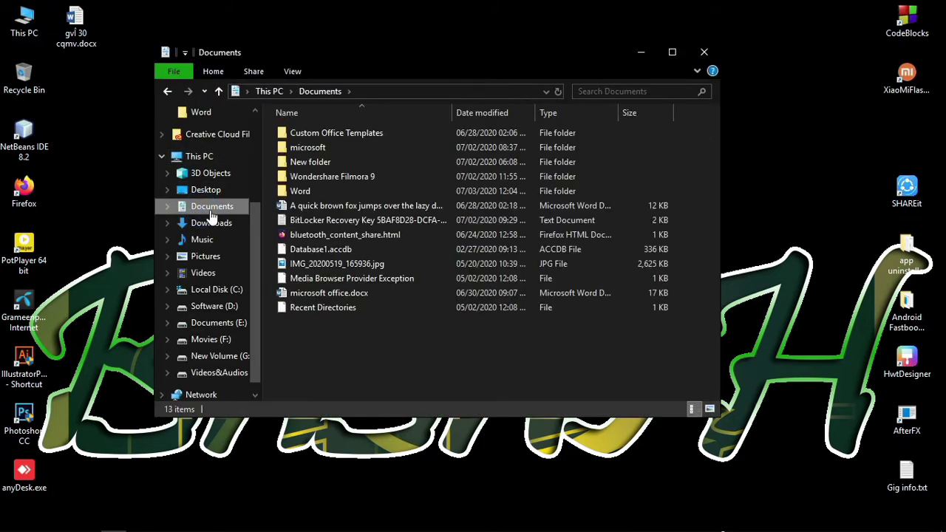
{"action": "double_click", "coordinate": [347, 192]}
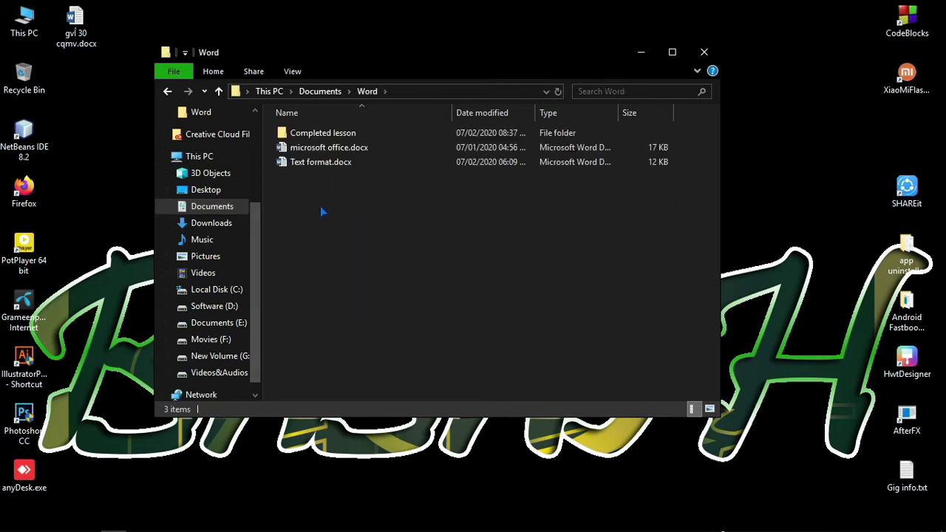
{"action": "double_click", "coordinate": [367, 162]}
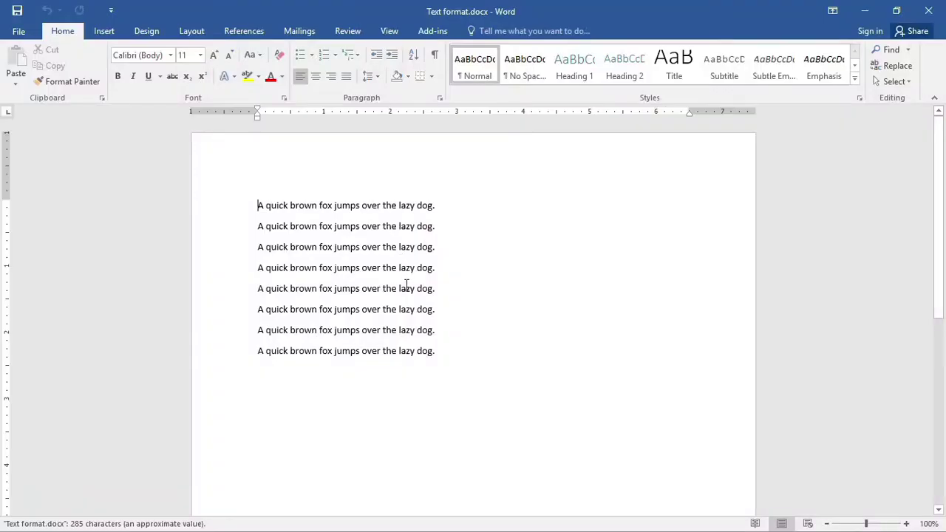
{"action": "left_click_drag", "start_coordinate": [440, 355], "coordinate": [247, 192]}
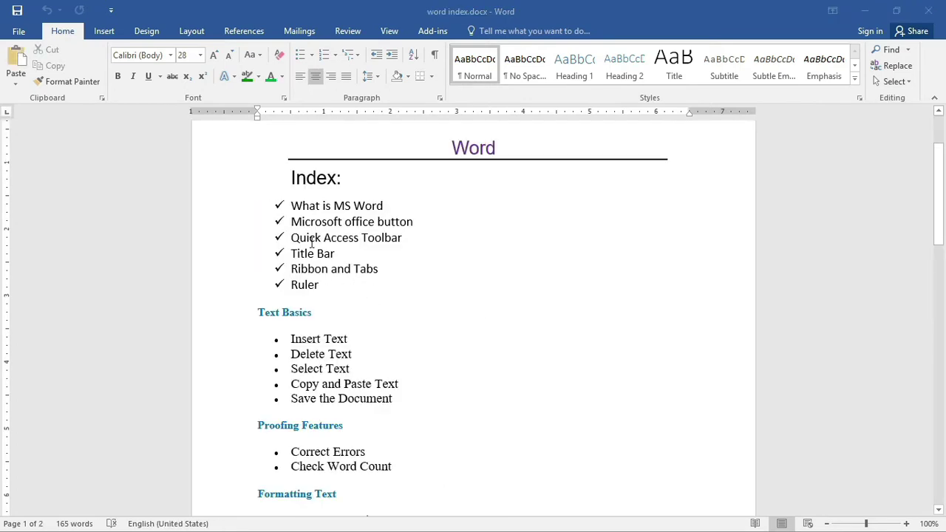
- Review the lesson topics in word index.docx, from the introductory items through Text Basics and Proofing Features to Formatting Text
{"action": "left_click_drag", "start_coordinate": [289, 222], "coordinate": [413, 222]}
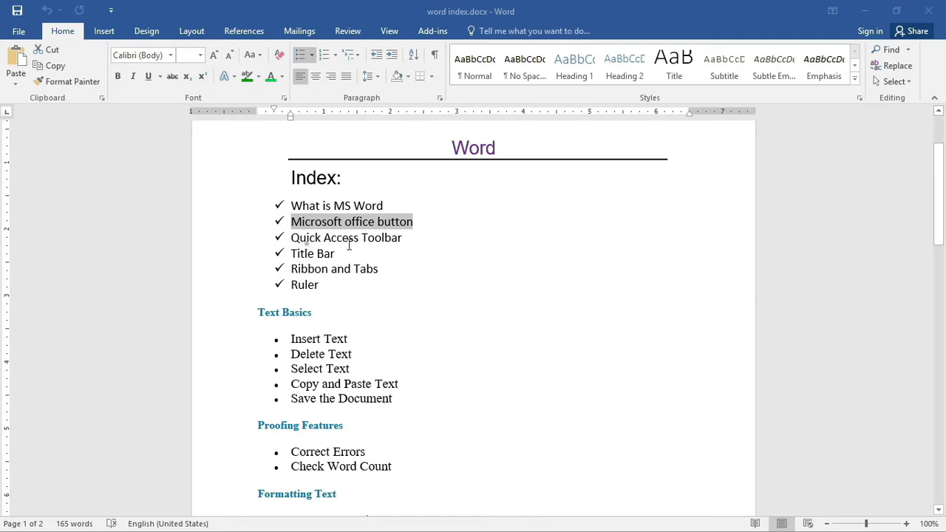
{"action": "left_click_drag", "start_coordinate": [290, 237], "coordinate": [401, 237]}
{"action": "left_click_drag", "start_coordinate": [291, 253], "coordinate": [377, 272]}
{"action": "left_click_drag", "start_coordinate": [291, 337], "coordinate": [346, 338]}
{"action": "left_click_drag", "start_coordinate": [291, 354], "coordinate": [362, 356]}
{"action": "left_click_drag", "start_coordinate": [292, 368], "coordinate": [344, 375]}
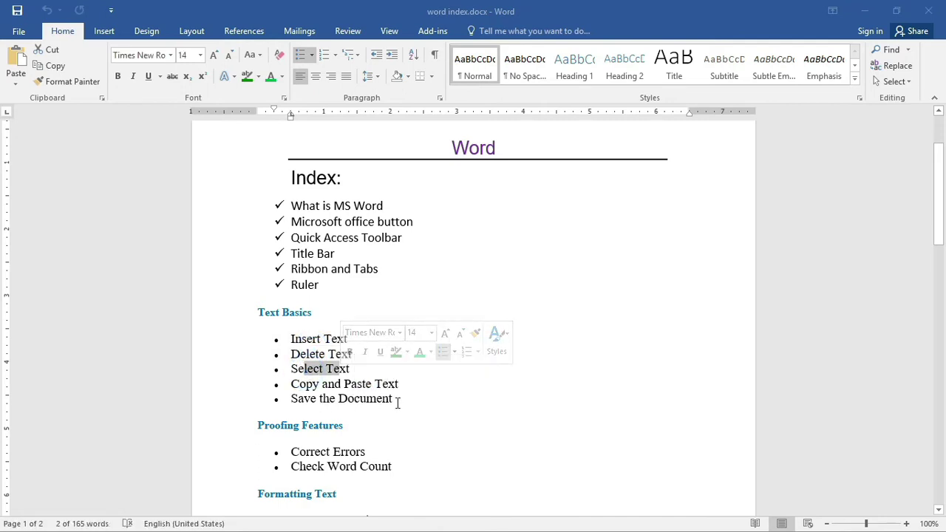
{"action": "triple_click", "coordinate": [396, 403]}
{"action": "scroll", "coordinate": [396, 394], "scroll_direction": "down", "scroll_amount": 2}
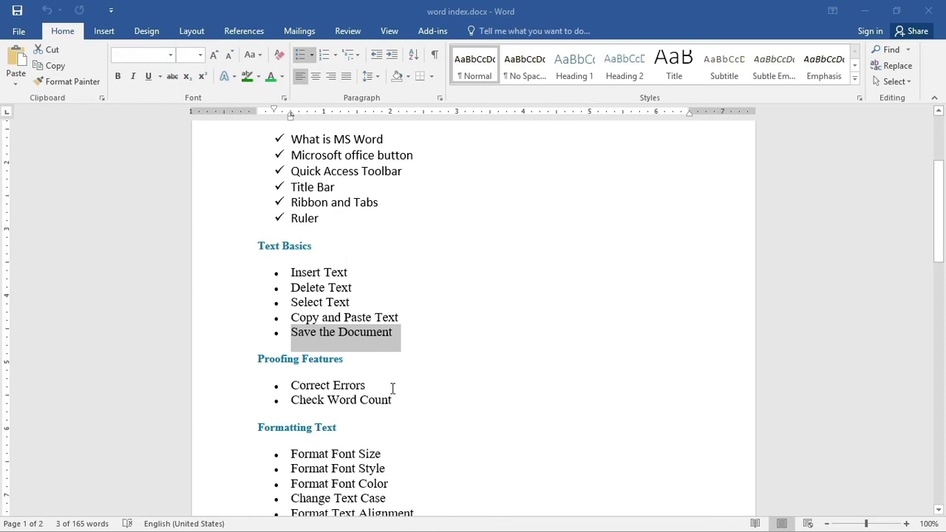
{"action": "scroll", "coordinate": [376, 383], "scroll_direction": "down", "scroll_amount": 2}
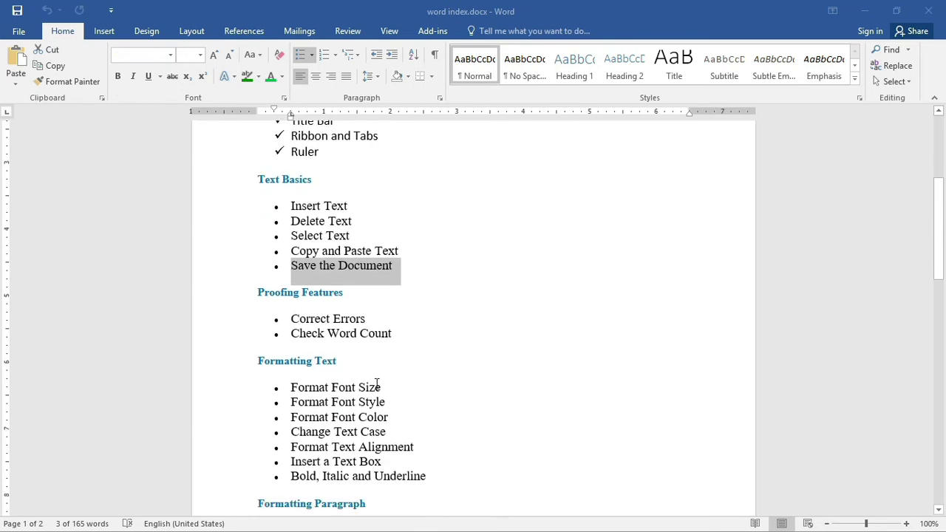
{"action": "left_click", "coordinate": [333, 326]}
{"action": "left_click_drag", "start_coordinate": [377, 321], "coordinate": [306, 318]}
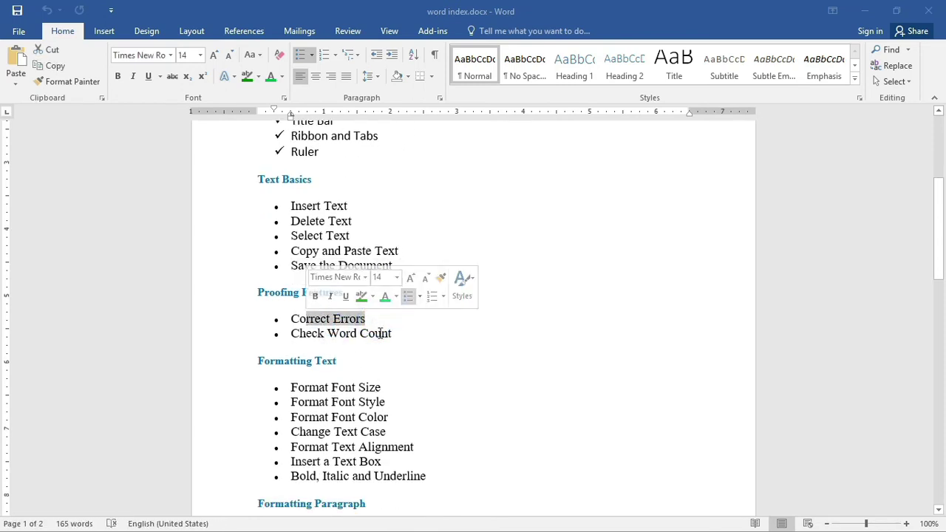
{"action": "left_click_drag", "start_coordinate": [395, 333], "coordinate": [294, 336]}
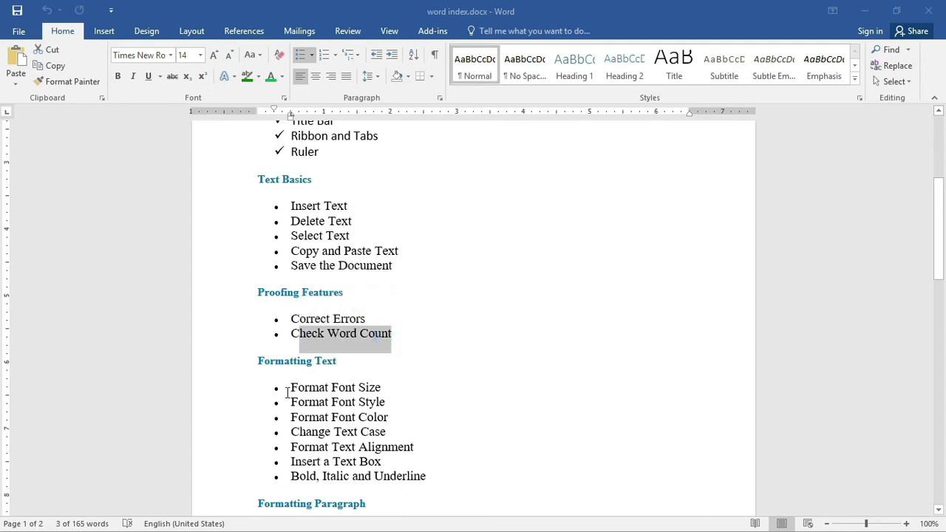
{"action": "scroll", "coordinate": [295, 387], "scroll_direction": "down", "scroll_amount": 2}
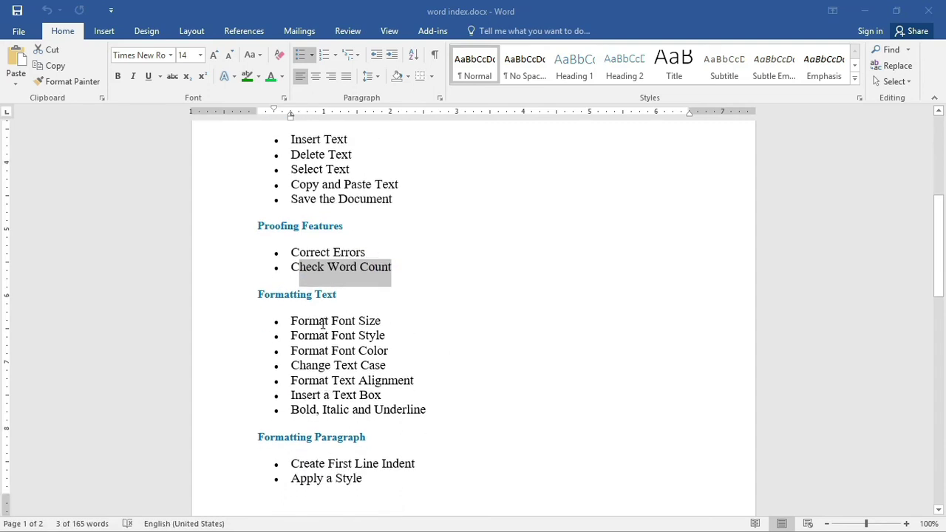
{"action": "left_click_drag", "start_coordinate": [332, 321], "coordinate": [380, 321]}
{"action": "left_click", "coordinate": [374, 338]}
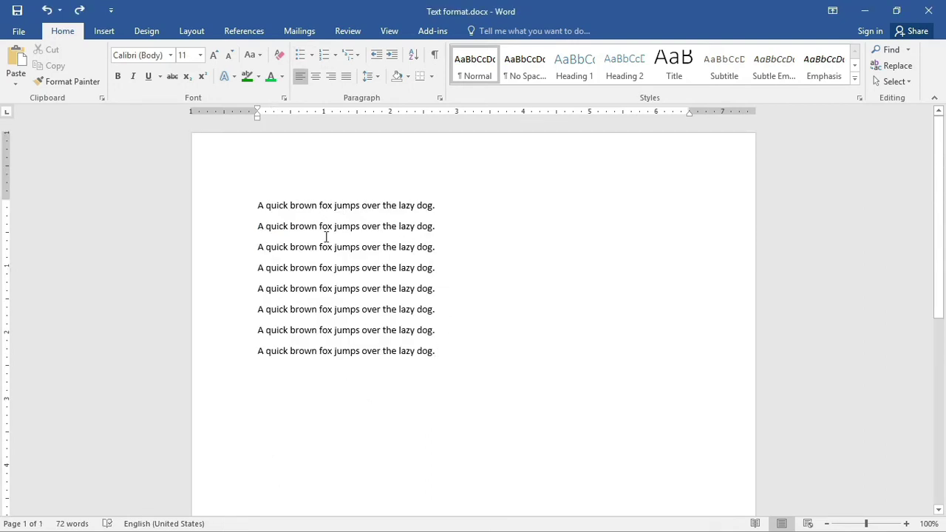
- Set the font size of all the sentences in Text format.docx to 26
{"action": "left_click_drag", "start_coordinate": [438, 352], "coordinate": [258, 215]}
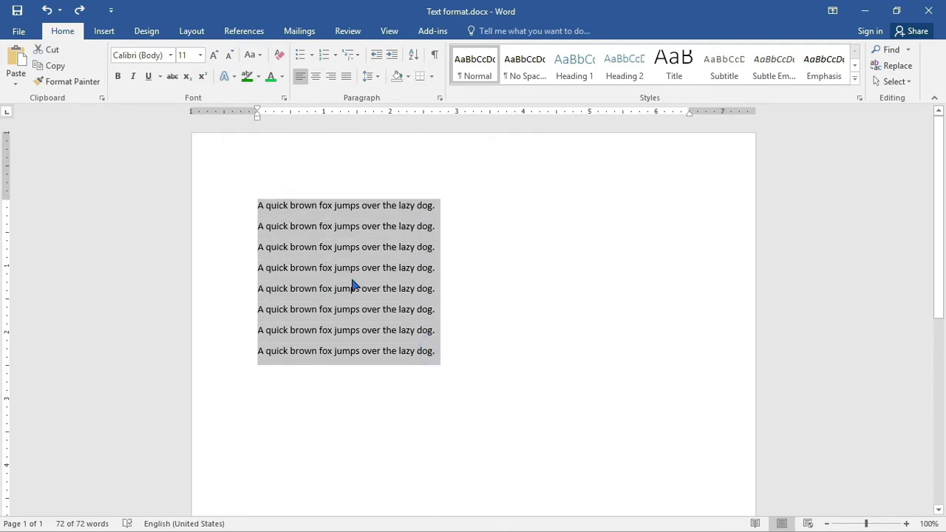
{"action": "left_click", "coordinate": [191, 58]}
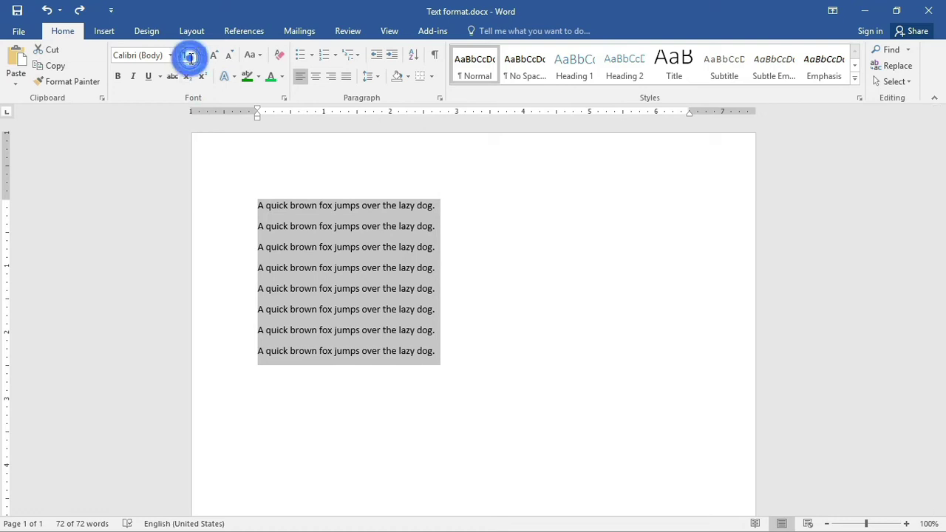
{"action": "type", "text": "2"}
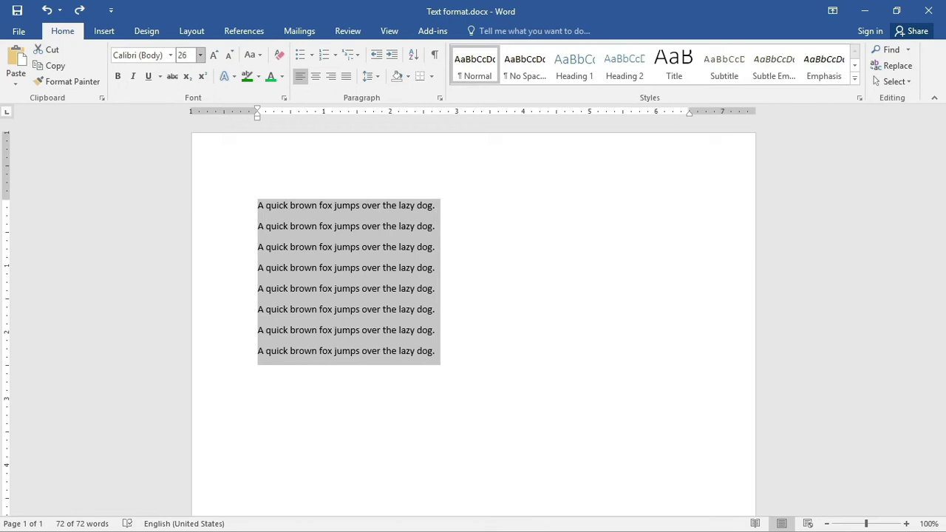
{"action": "type", "text": "6"}
{"action": "key", "text": "Return"}
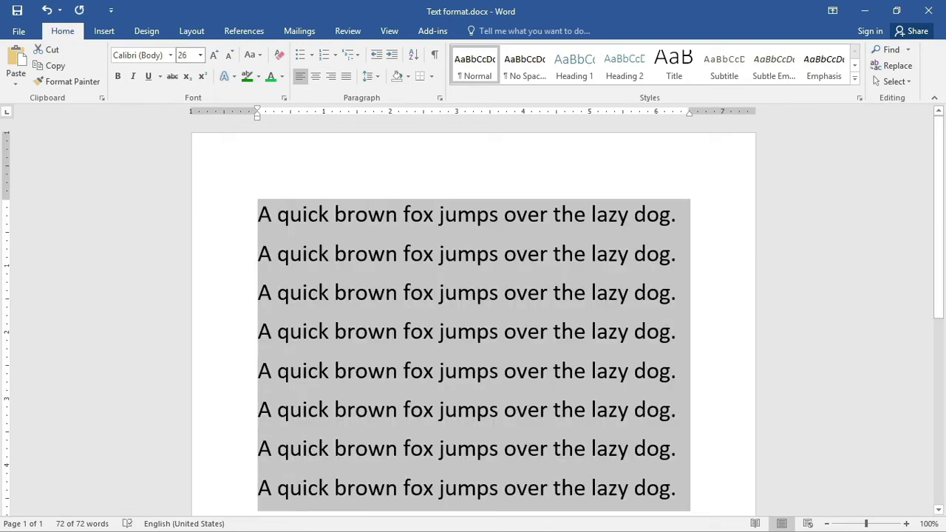
{"action": "left_click", "coordinate": [261, 216]}
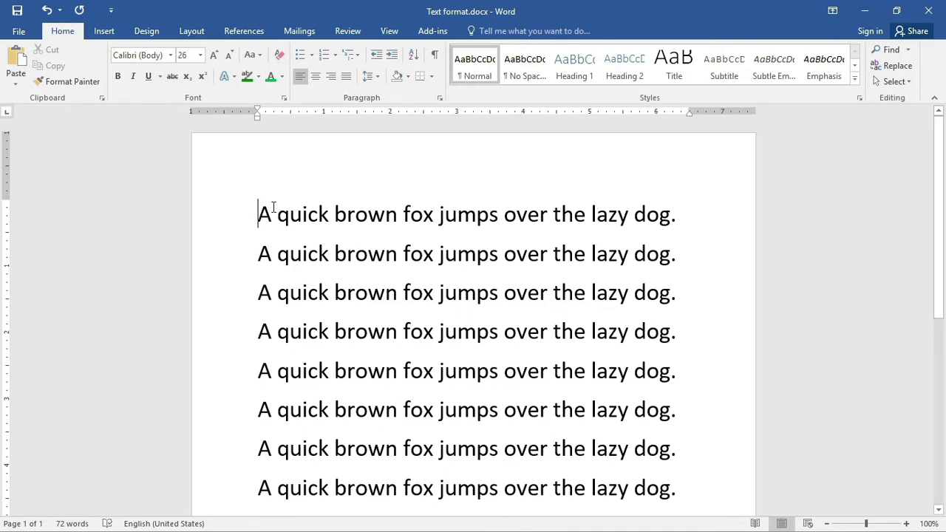
- Change the font of the first sentence to Alex
{"action": "scroll", "coordinate": [281, 212], "scroll_direction": "down", "scroll_amount": 2}
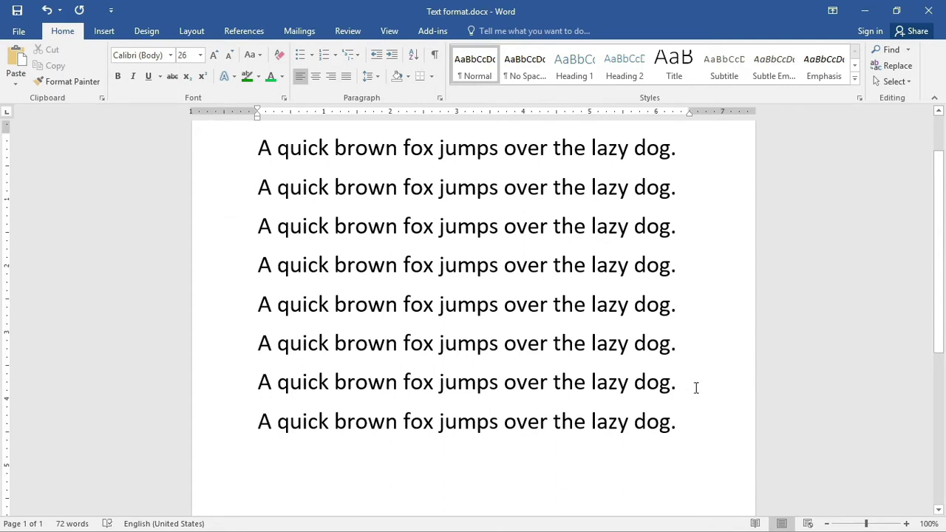
{"action": "scroll", "coordinate": [678, 164], "scroll_direction": "up", "scroll_amount": 2}
{"action": "left_click_drag", "start_coordinate": [682, 215], "coordinate": [204, 212]}
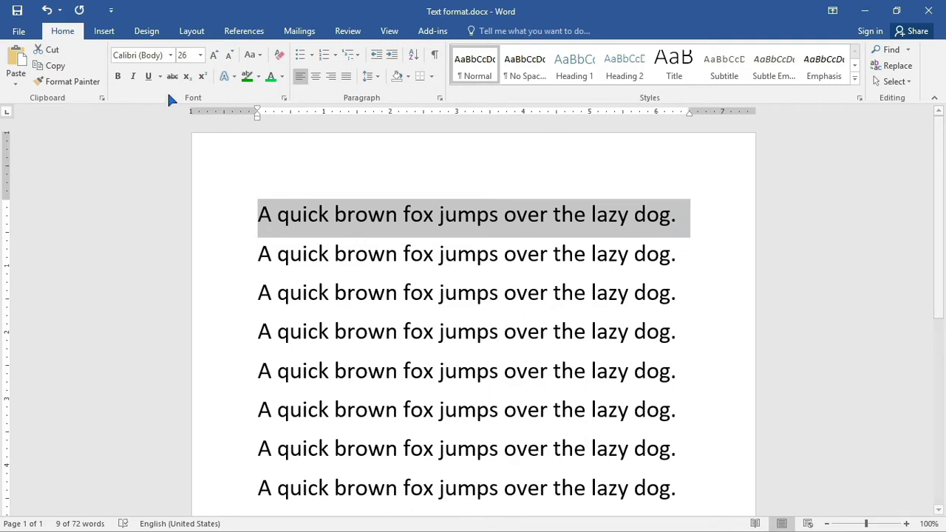
{"action": "left_click", "coordinate": [146, 55]}
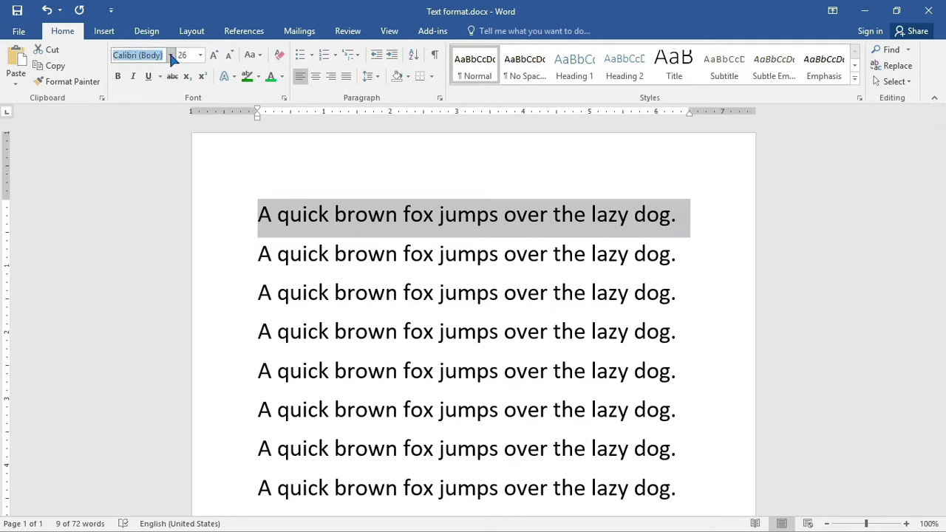
{"action": "left_click", "coordinate": [171, 55]}
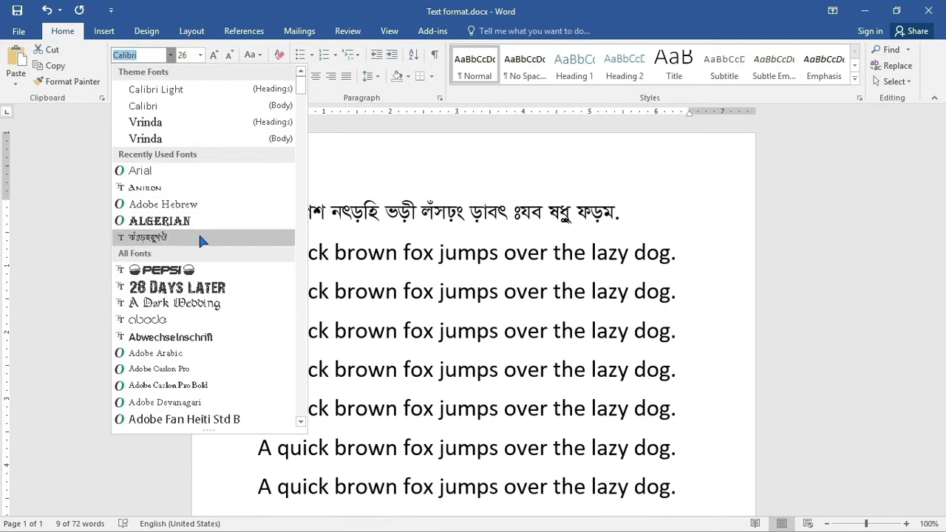
{"action": "scroll", "coordinate": [217, 323], "scroll_direction": "down", "scroll_amount": 8}
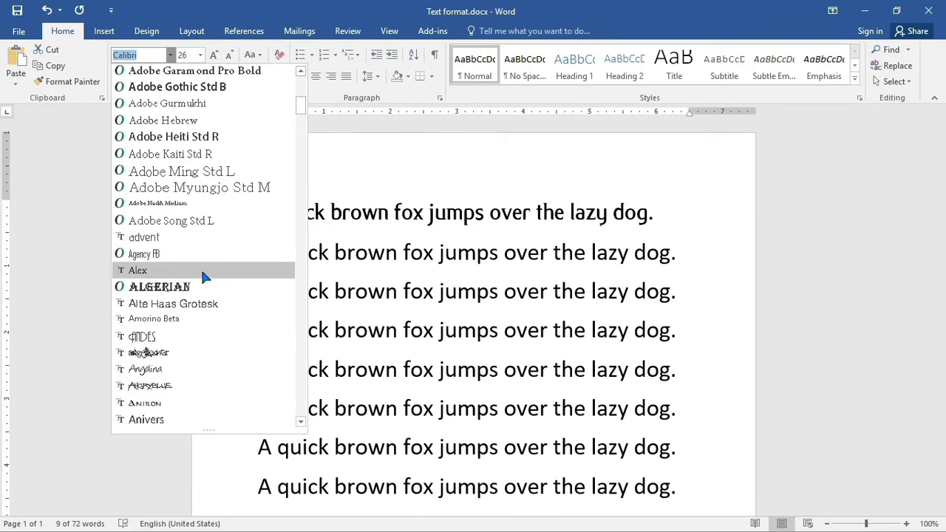
{"action": "left_click", "coordinate": [209, 272]}
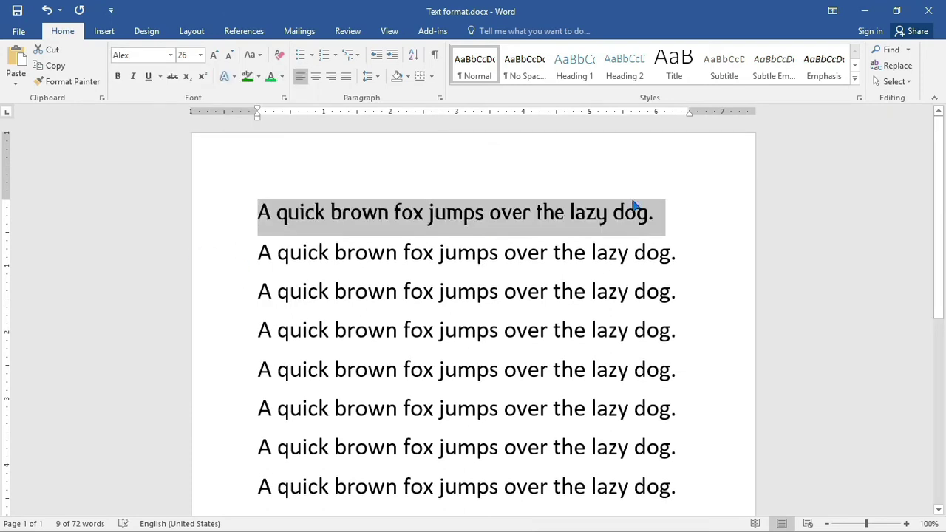
- Compare the font style of the first sentence with that of the second sentence
{"action": "left_click", "coordinate": [667, 216]}
{"action": "left_click_drag", "start_coordinate": [262, 212], "coordinate": [656, 220]}
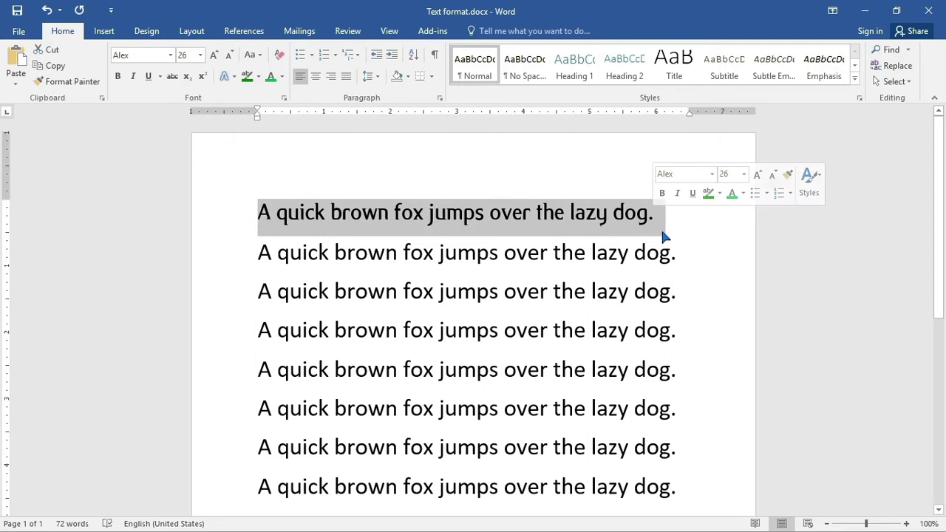
{"action": "left_click_drag", "start_coordinate": [678, 254], "coordinate": [481, 266]}
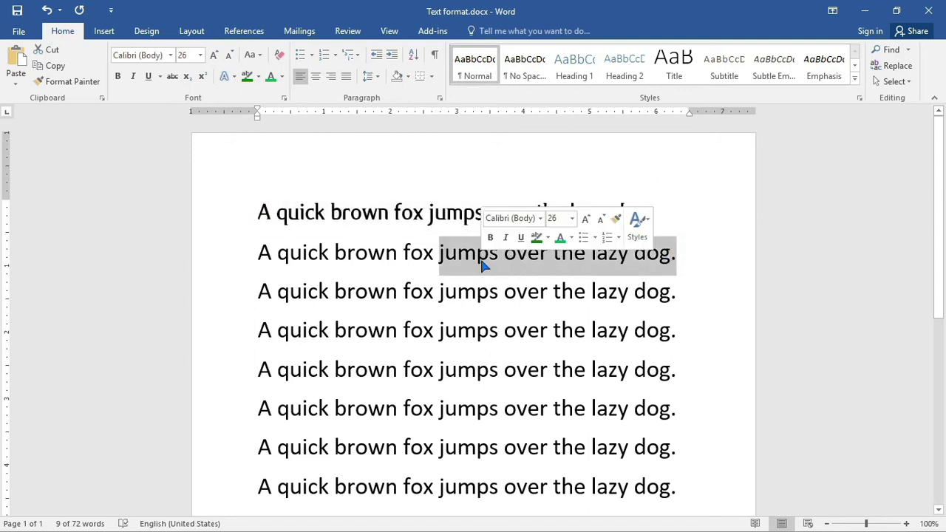
{"action": "left_click", "coordinate": [390, 253]}
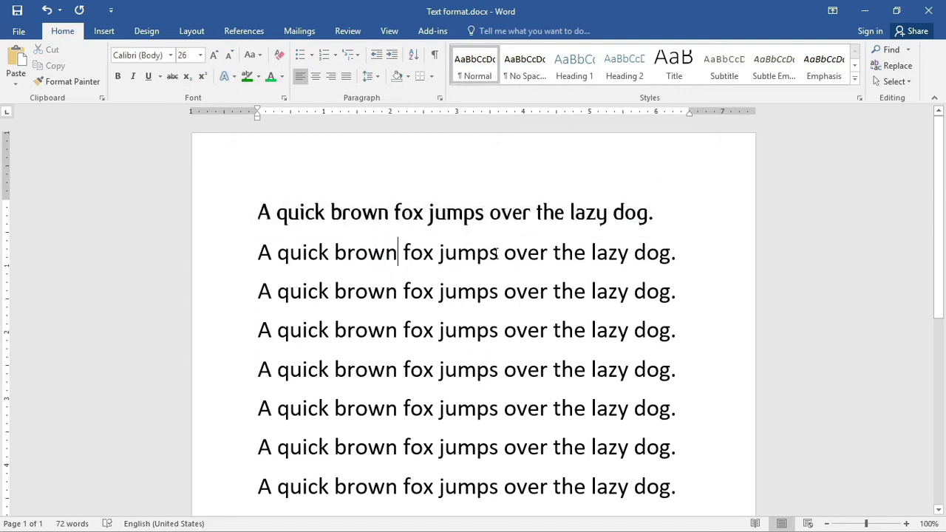
{"action": "left_click", "coordinate": [522, 212]}
{"action": "left_click_drag", "start_coordinate": [656, 213], "coordinate": [260, 214]}
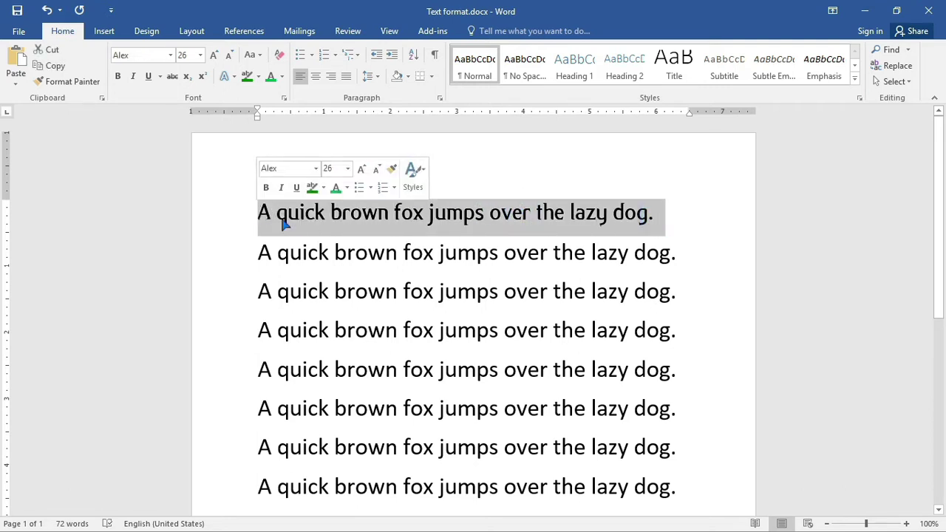
{"action": "left_click", "coordinate": [345, 252]}
{"action": "left_click_drag", "start_coordinate": [656, 216], "coordinate": [394, 215]}
{"action": "left_click", "coordinate": [436, 256]}
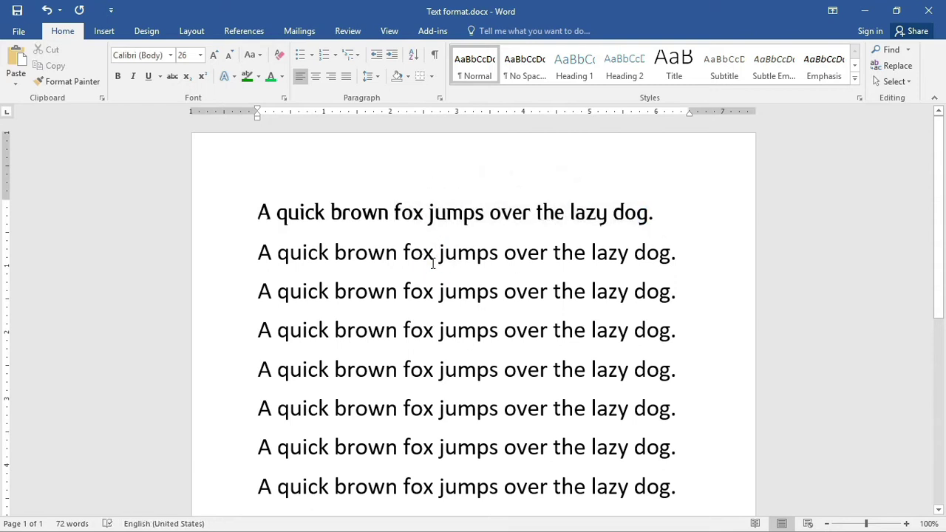
- Set the font color of the second sentence to light green, chosen from the standard palette of additional colors
{"action": "triple_click", "coordinate": [263, 252]}
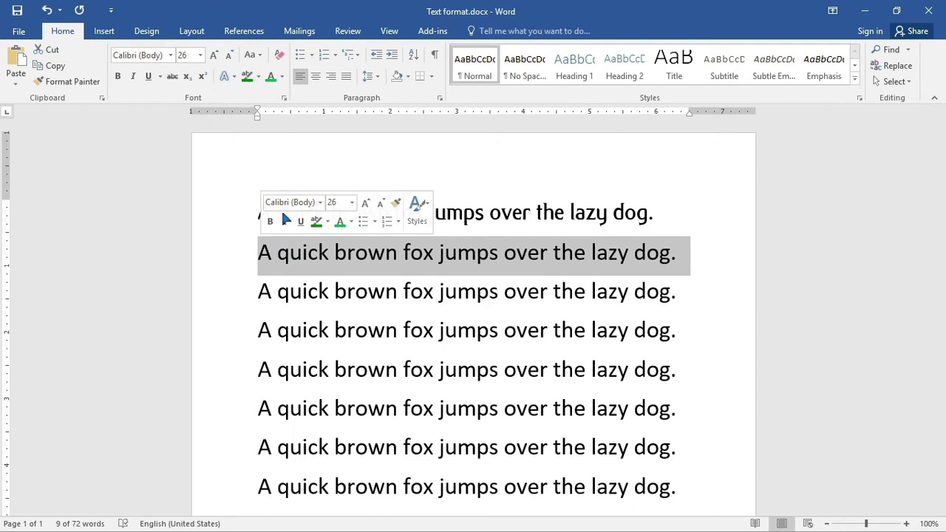
{"action": "left_click", "coordinate": [281, 76]}
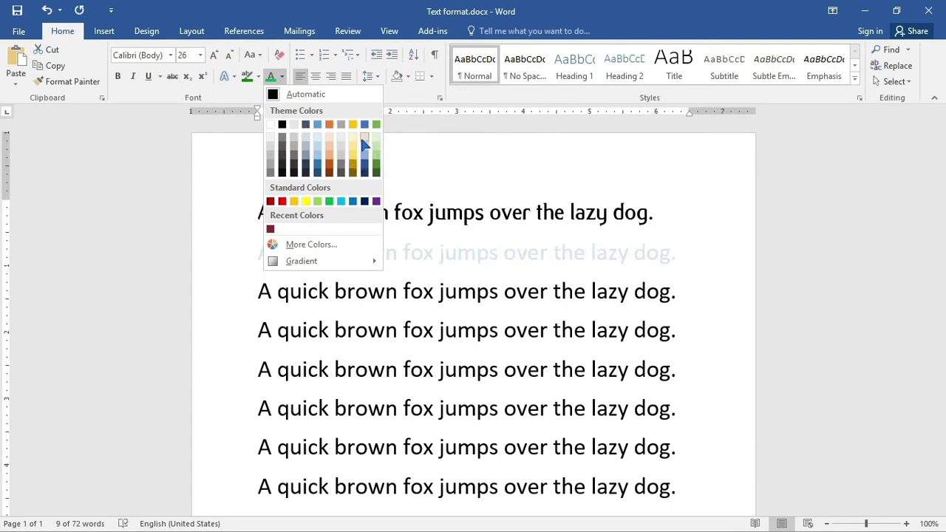
{"action": "left_click", "coordinate": [311, 245]}
{"action": "left_click", "coordinate": [667, 252]}
{"action": "left_click", "coordinate": [647, 249]}
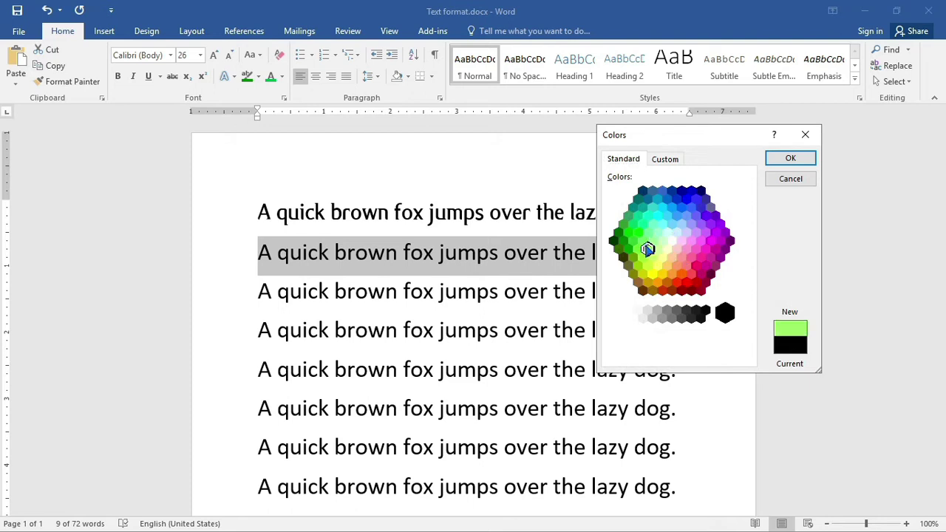
{"action": "left_click", "coordinate": [796, 157]}
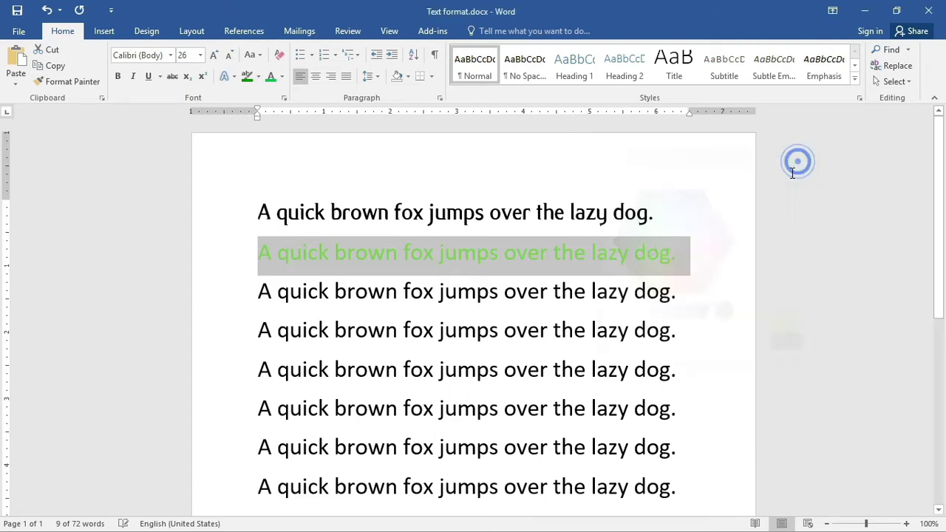
{"action": "left_click", "coordinate": [570, 289]}
{"action": "left_click_drag", "start_coordinate": [677, 252], "coordinate": [260, 255]}
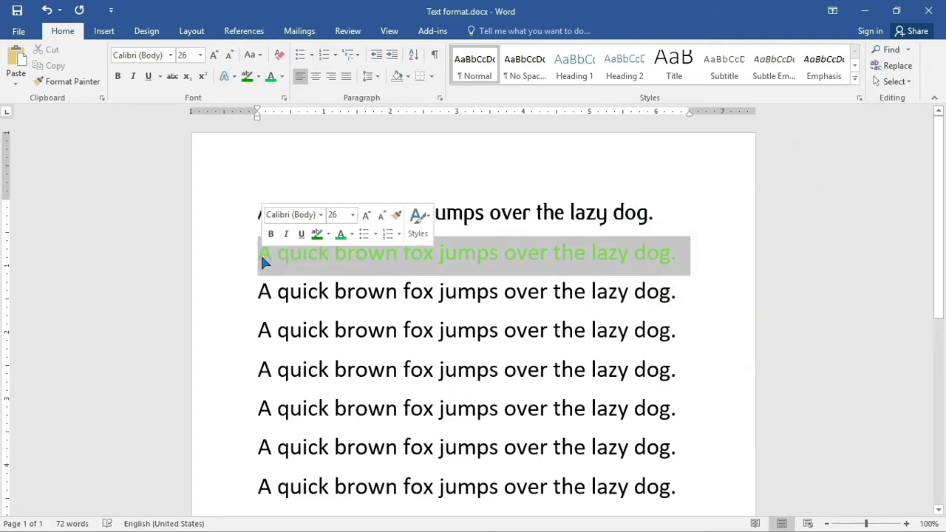
{"action": "left_click", "coordinate": [676, 252]}
{"action": "left_click_drag", "start_coordinate": [676, 291], "coordinate": [403, 291]}
{"action": "left_click", "coordinate": [457, 293]}
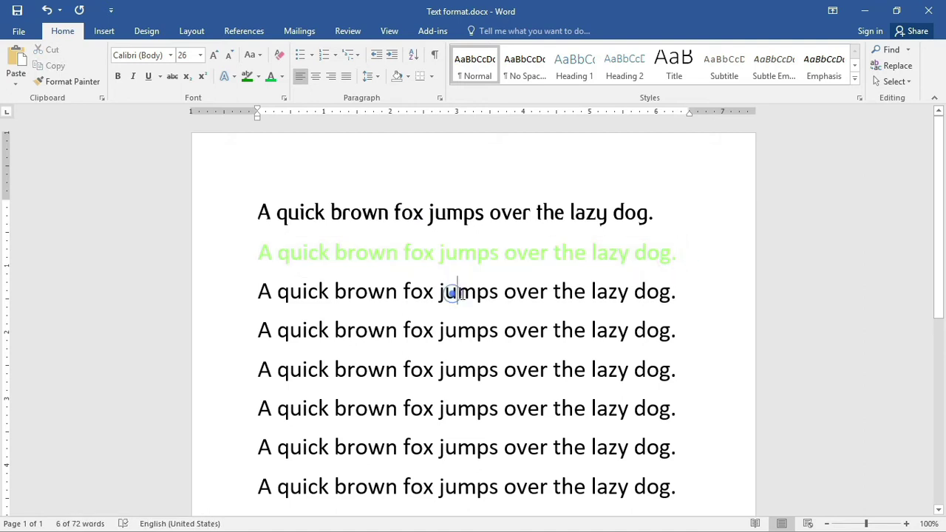
- Change "fox jumps over the lazy dog." in the third sentence to UPPERCASE
{"action": "left_click_drag", "start_coordinate": [676, 291], "coordinate": [251, 303]}
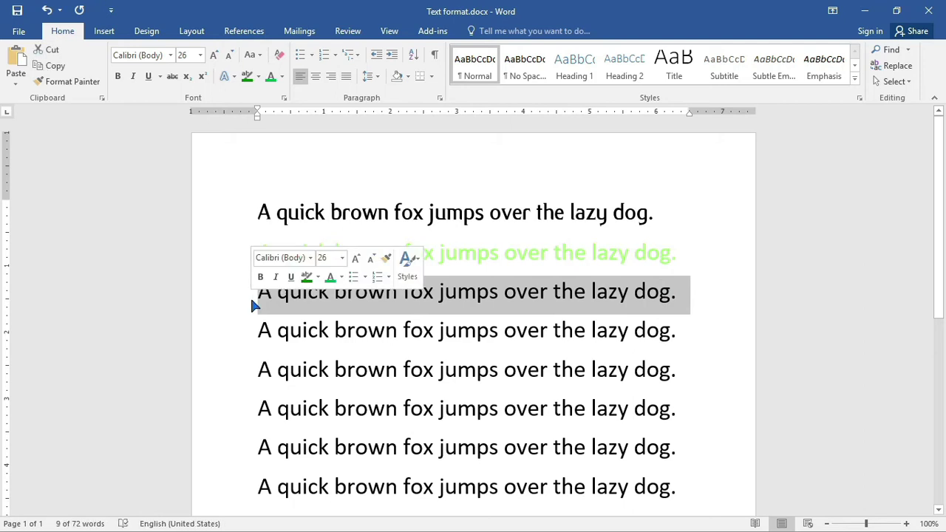
{"action": "left_click", "coordinate": [274, 304]}
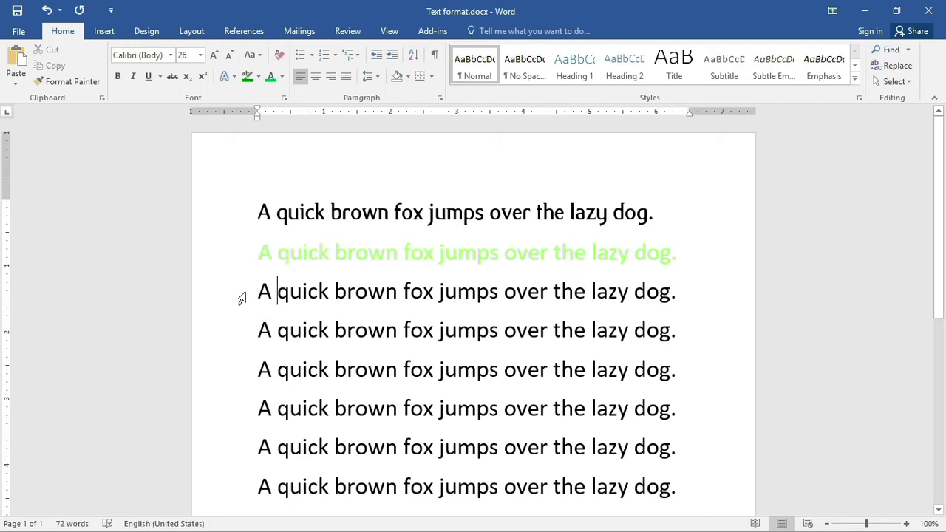
{"action": "left_click_drag", "start_coordinate": [258, 291], "coordinate": [675, 295]}
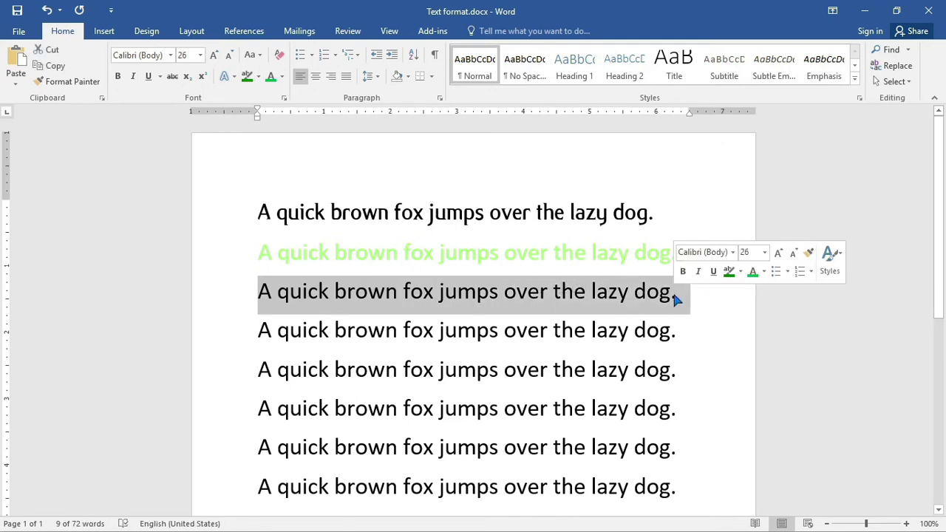
{"action": "left_click", "coordinate": [545, 294]}
{"action": "left_click_drag", "start_coordinate": [676, 293], "coordinate": [402, 293]}
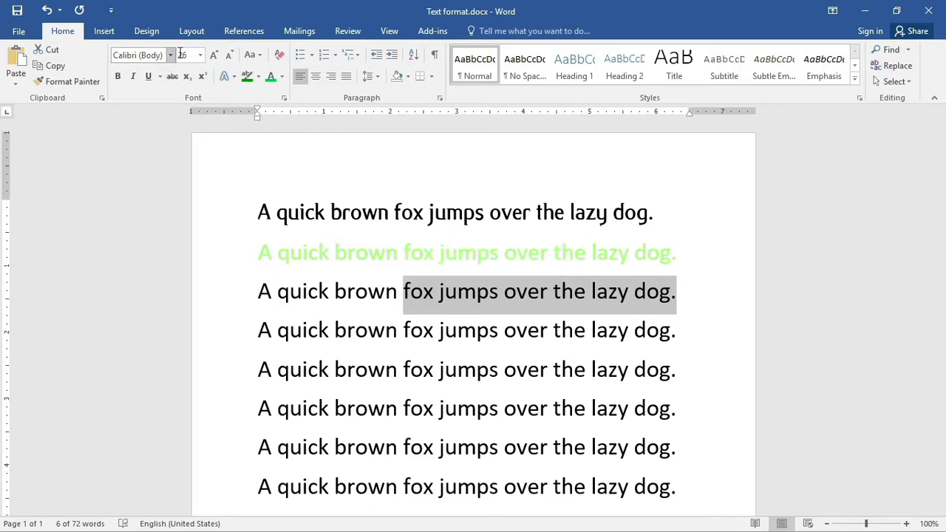
{"action": "left_click", "coordinate": [260, 56]}
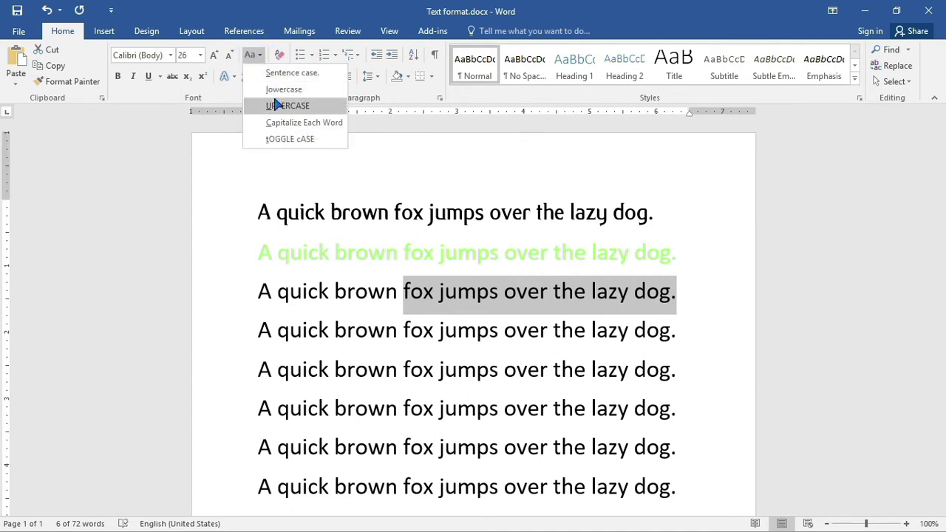
{"action": "left_click", "coordinate": [297, 106]}
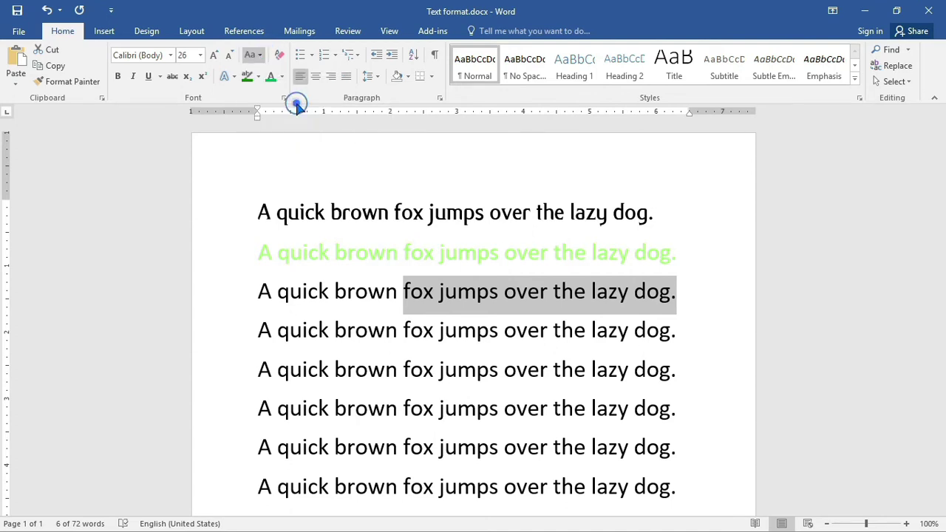
- Change "A quick brown" at the start of the third sentence to lowercase
{"action": "left_click", "coordinate": [346, 296]}
{"action": "left_click_drag", "start_coordinate": [403, 294], "coordinate": [253, 296]}
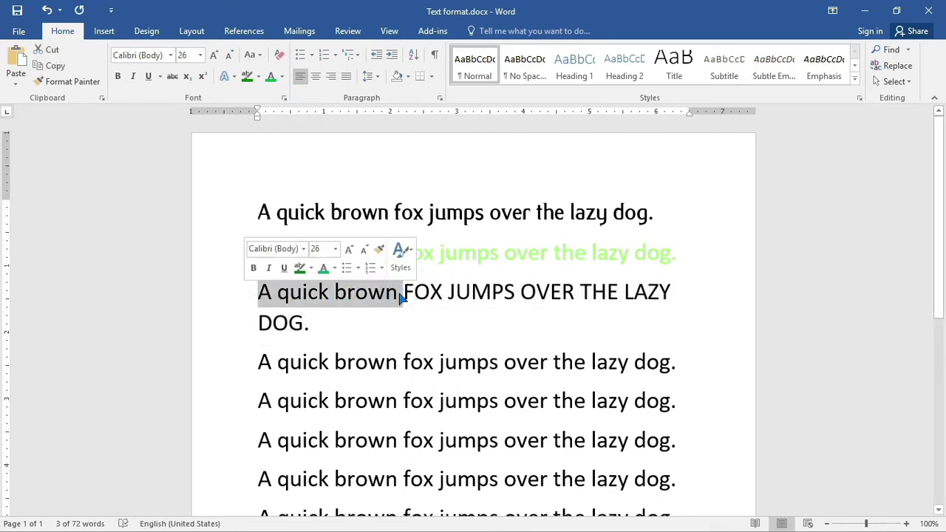
{"action": "left_click", "coordinate": [255, 56]}
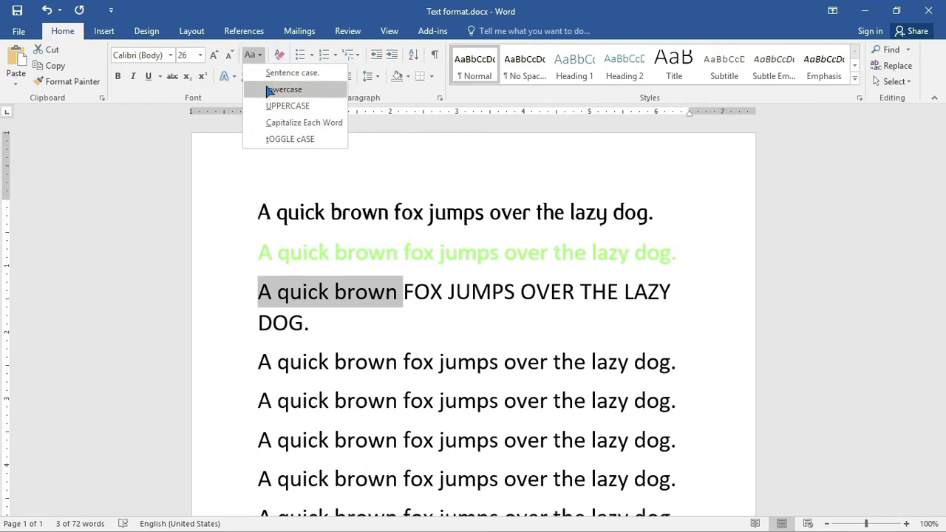
{"action": "left_click", "coordinate": [272, 88]}
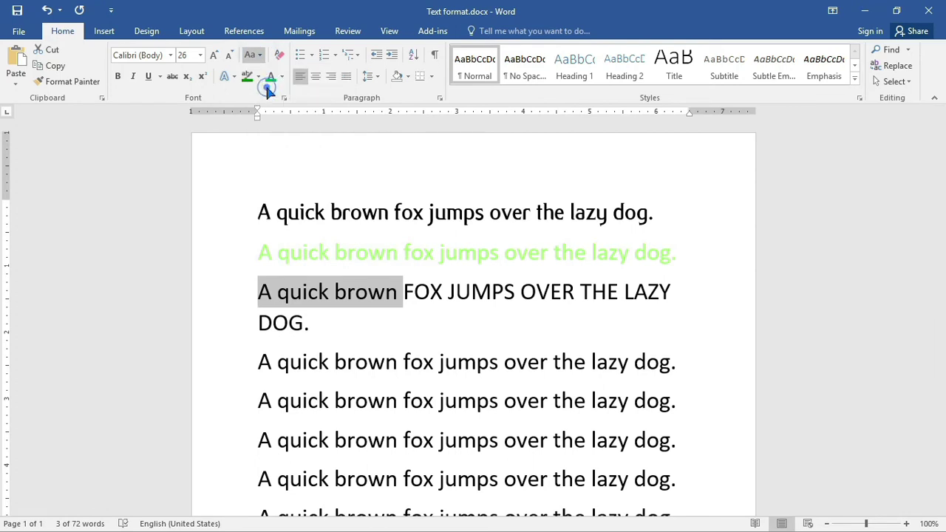
{"action": "left_click", "coordinate": [401, 294]}
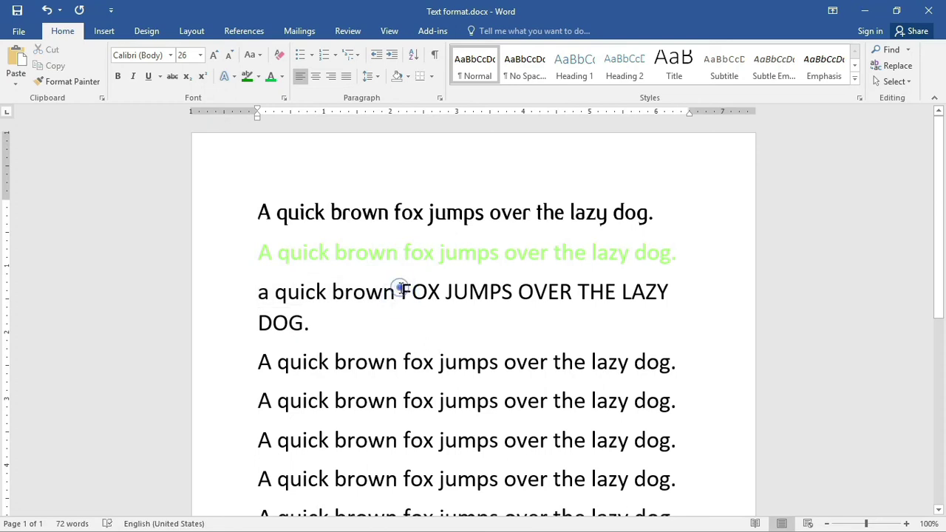
{"action": "left_click_drag", "start_coordinate": [401, 290], "coordinate": [403, 323]}
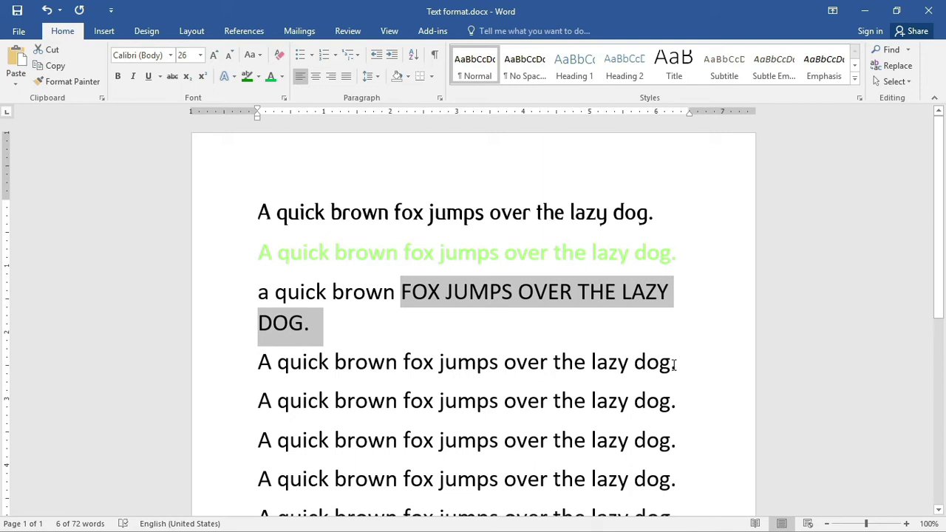
- Apply Capitalize Each Word to the fourth sentence and check the initial letters of its words
{"action": "left_click_drag", "start_coordinate": [675, 362], "coordinate": [260, 362]}
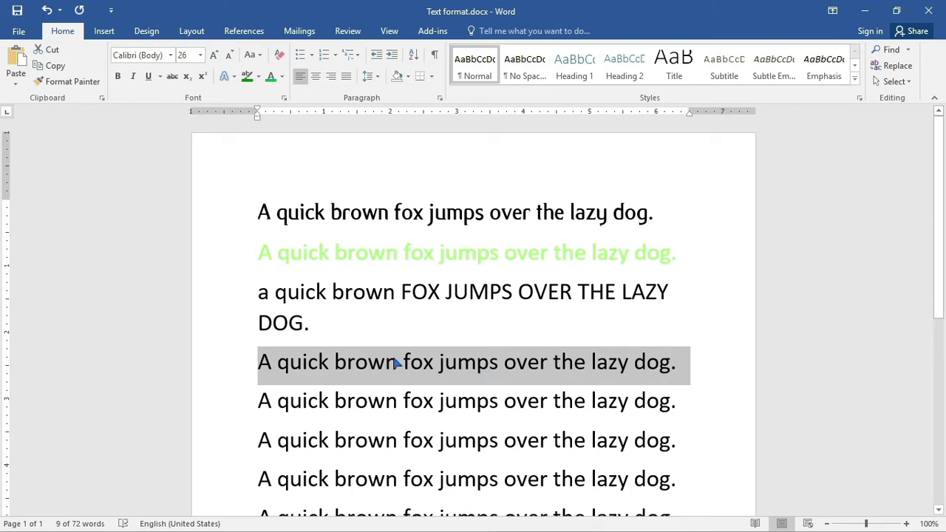
{"action": "left_click", "coordinate": [257, 55]}
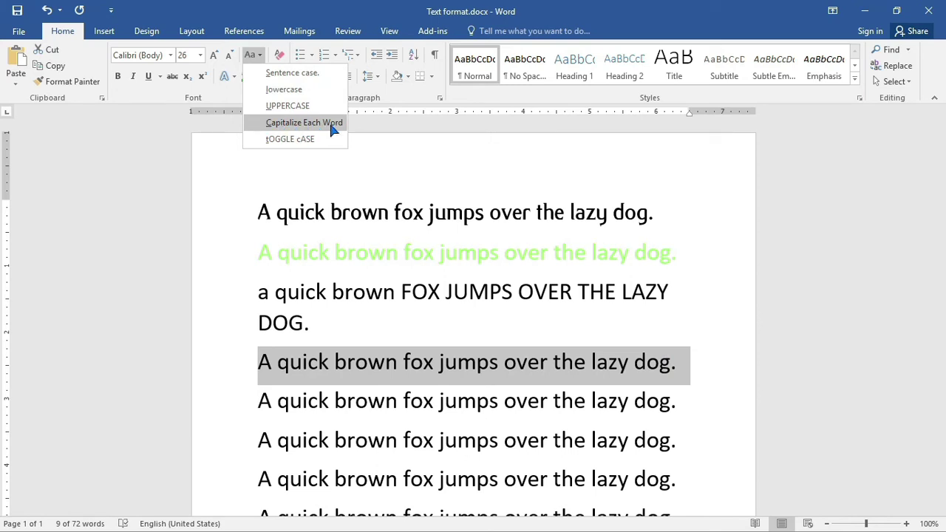
{"action": "left_click", "coordinate": [304, 123]}
{"action": "left_click", "coordinate": [330, 382]}
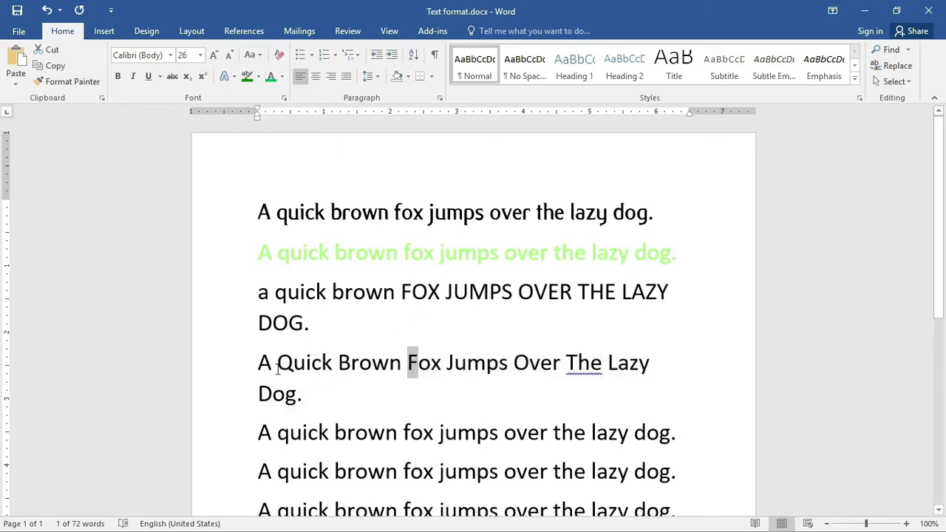
{"action": "left_click", "coordinate": [293, 370]}
{"action": "left_click_drag", "start_coordinate": [293, 366], "coordinate": [277, 365]}
{"action": "left_click", "coordinate": [354, 363]}
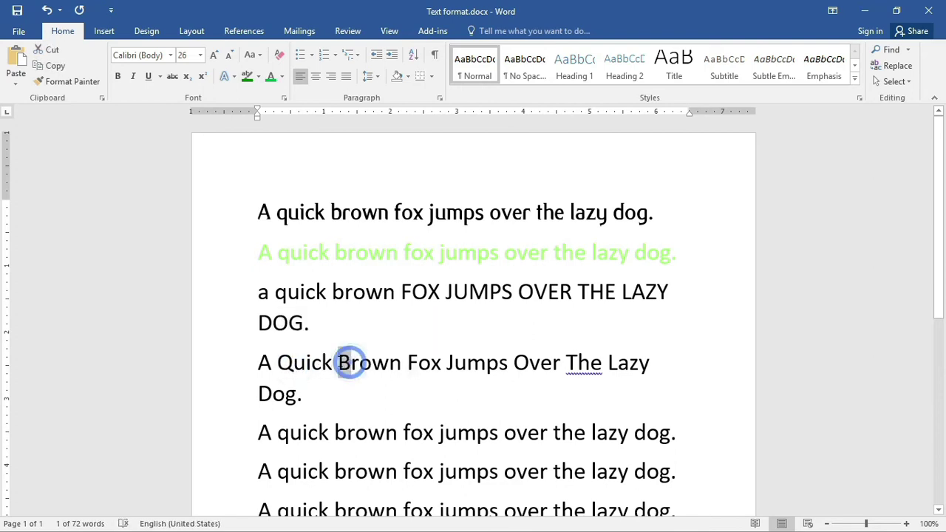
- Split the fifth sentence after "over", removing the leading space on its new line, and split the seventh sentence after "fox"
{"action": "scroll", "coordinate": [414, 428], "scroll_direction": "down", "scroll_amount": 3}
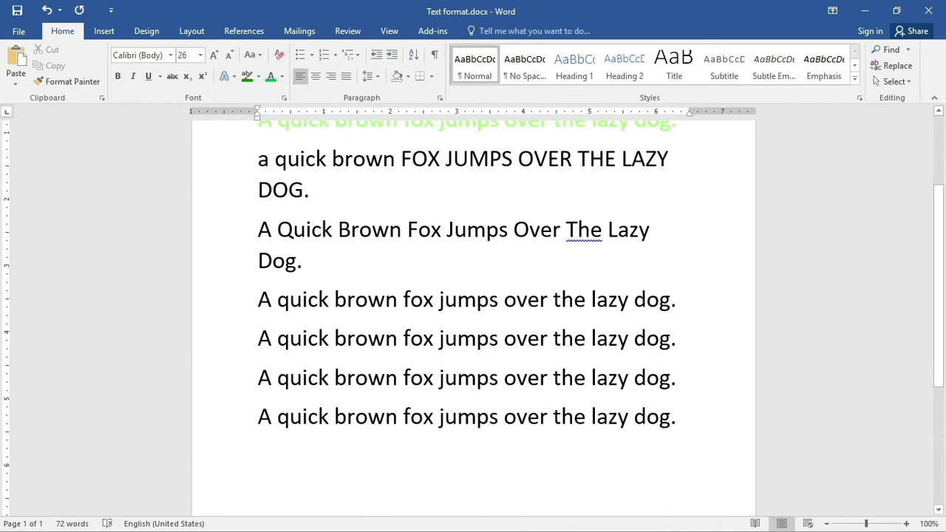
{"action": "left_click", "coordinate": [548, 301]}
{"action": "key", "text": "Return"}
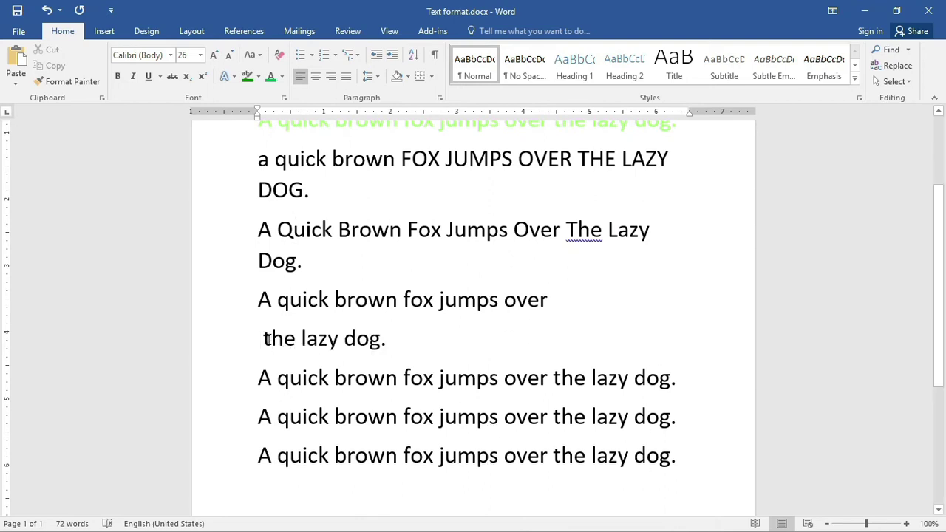
{"action": "key", "text": "Delete"}
{"action": "left_click", "coordinate": [436, 417]}
{"action": "key", "text": "Return"}
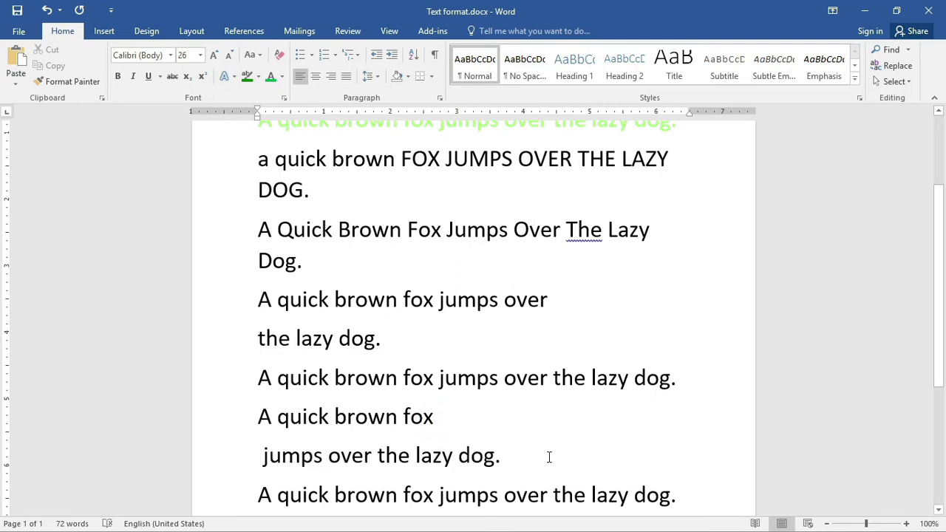
- Center the five lines from "A quick brown fox jumps over" through "jumps over the lazy dog."
{"action": "left_click_drag", "start_coordinate": [507, 458], "coordinate": [264, 300]}
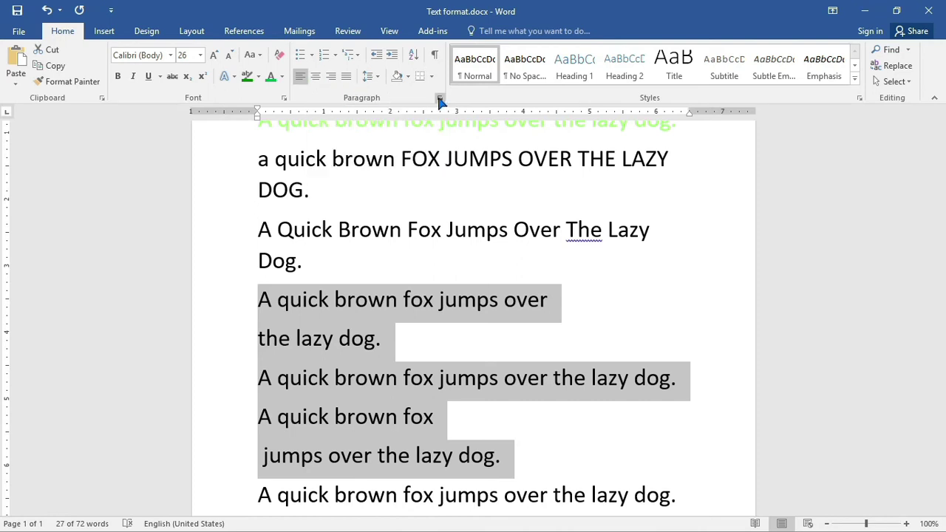
{"action": "left_click", "coordinate": [316, 78]}
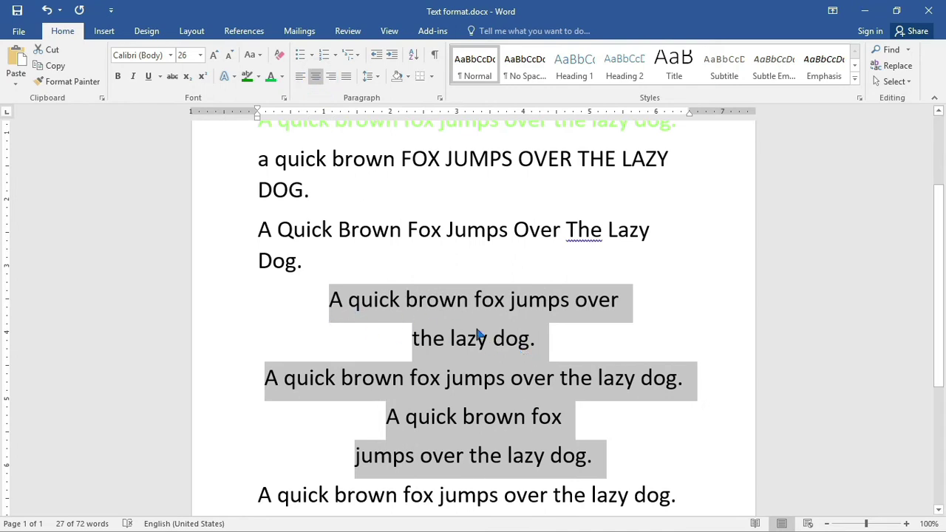
{"action": "left_click", "coordinate": [602, 466]}
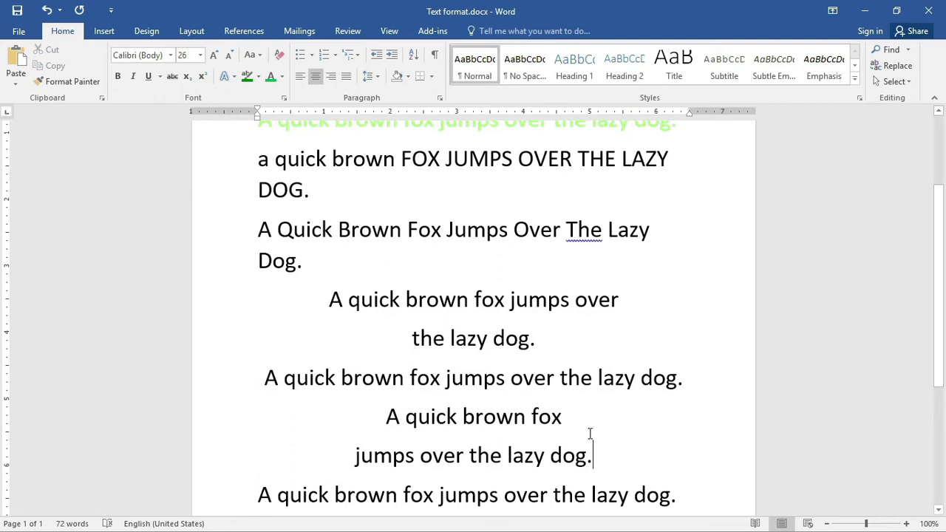
- Justify the first four sentences of the document
{"action": "scroll", "coordinate": [589, 428], "scroll_direction": "down", "scroll_amount": 3}
{"action": "scroll", "coordinate": [589, 426], "scroll_direction": "up", "scroll_amount": 5}
{"action": "left_click_drag", "start_coordinate": [306, 327], "coordinate": [229, 143]}
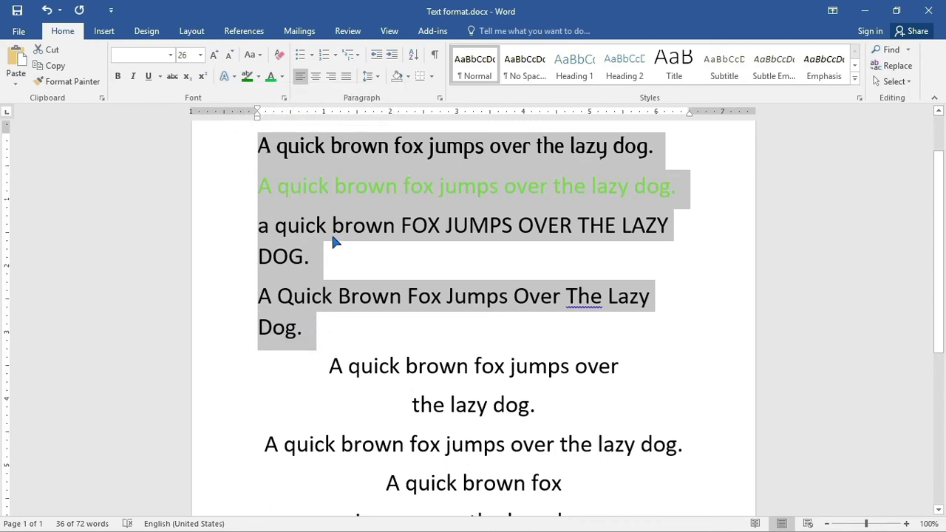
{"action": "left_click", "coordinate": [350, 77]}
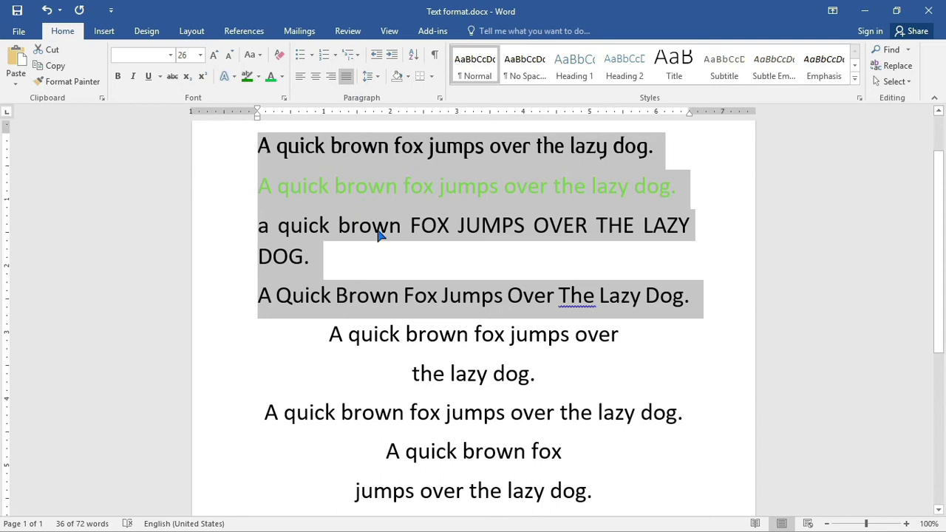
{"action": "scroll", "coordinate": [373, 236], "scroll_direction": "up", "scroll_amount": 2}
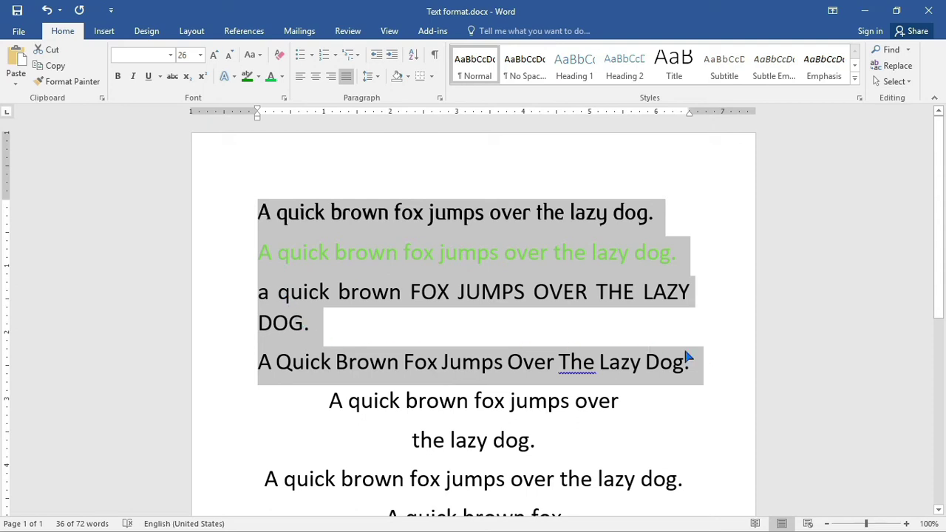
- Highlight the centered line "the lazy dog." in dark yellow
{"action": "scroll", "coordinate": [591, 333], "scroll_direction": "down", "scroll_amount": 4}
{"action": "left_click", "coordinate": [493, 307]}
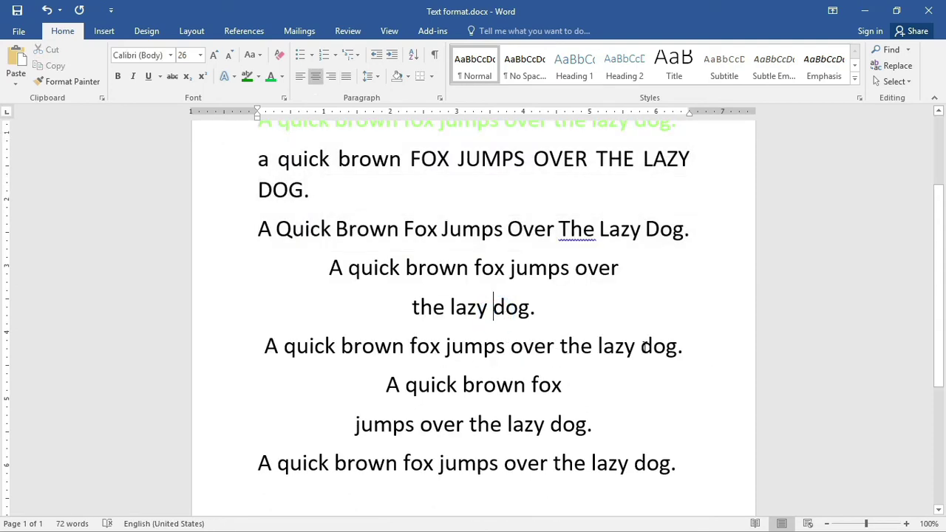
{"action": "left_click_drag", "start_coordinate": [551, 309], "coordinate": [416, 308]}
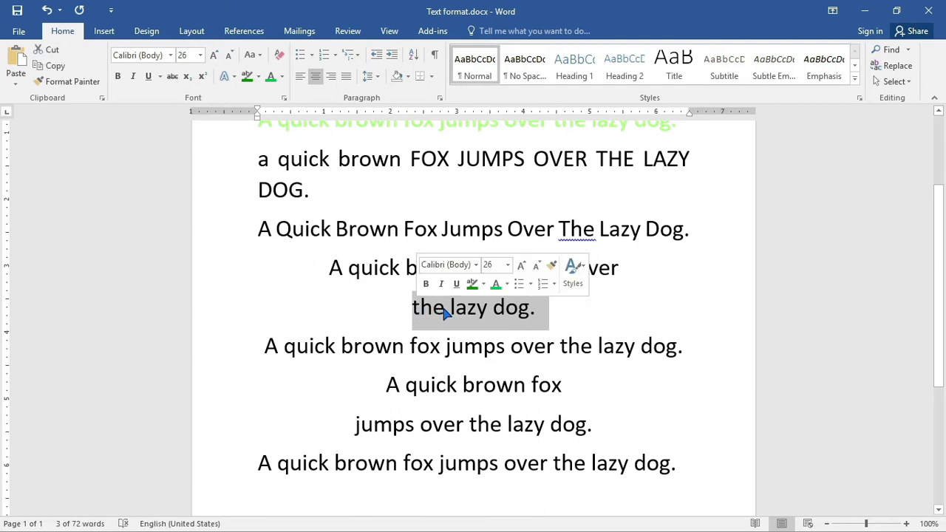
{"action": "left_click", "coordinate": [258, 77]}
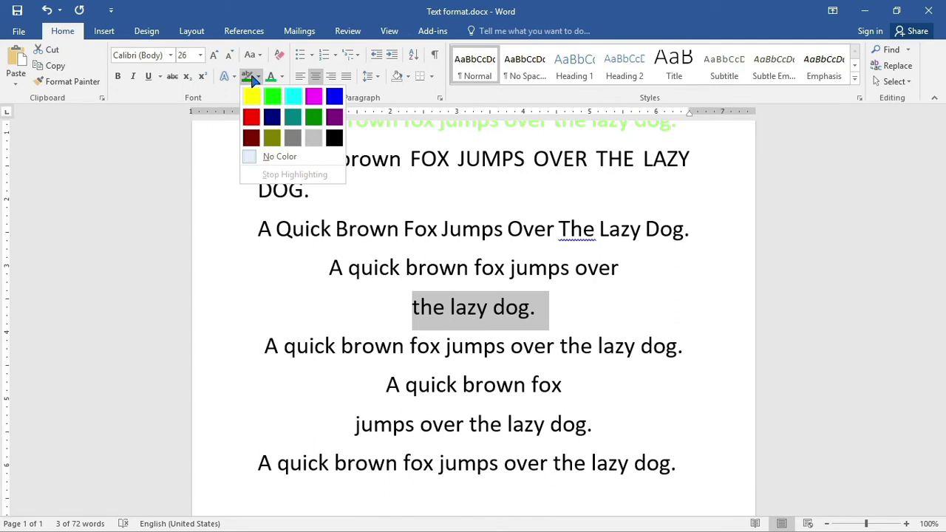
{"action": "left_click", "coordinate": [272, 140]}
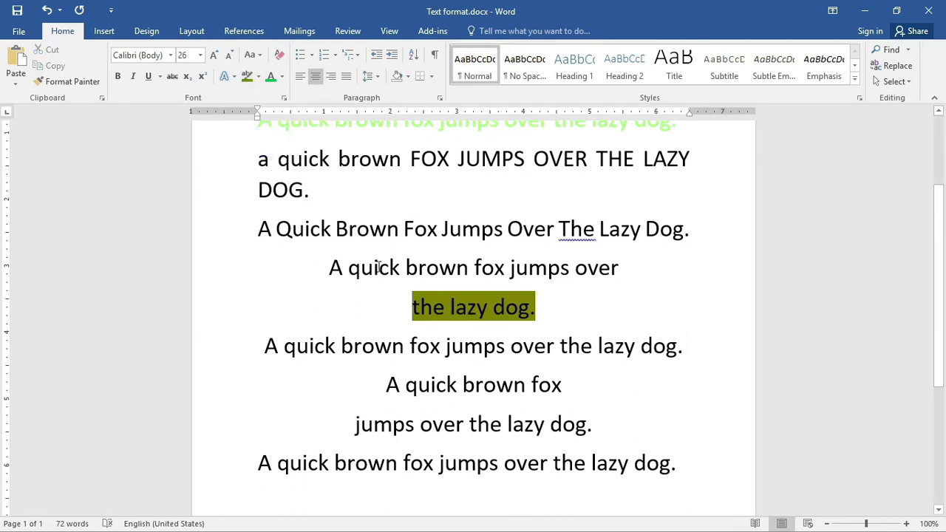
- Set the font color of the highlighted line "the lazy dog." to light gray from the theme colors
{"action": "left_click_drag", "start_coordinate": [537, 308], "coordinate": [431, 314]}
{"action": "left_click", "coordinate": [537, 313]}
{"action": "left_click_drag", "start_coordinate": [537, 313], "coordinate": [432, 314]}
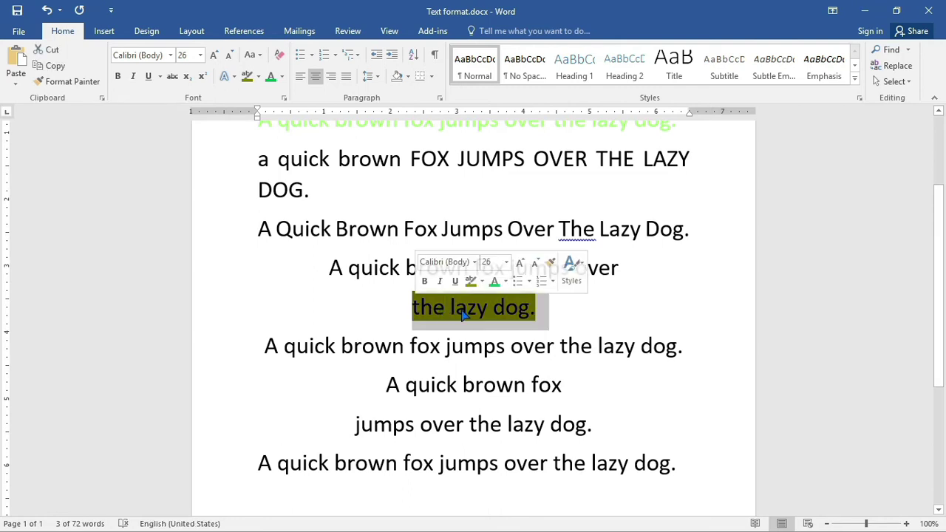
{"action": "left_click", "coordinate": [529, 319]}
{"action": "left_click_drag", "start_coordinate": [534, 314], "coordinate": [412, 310]}
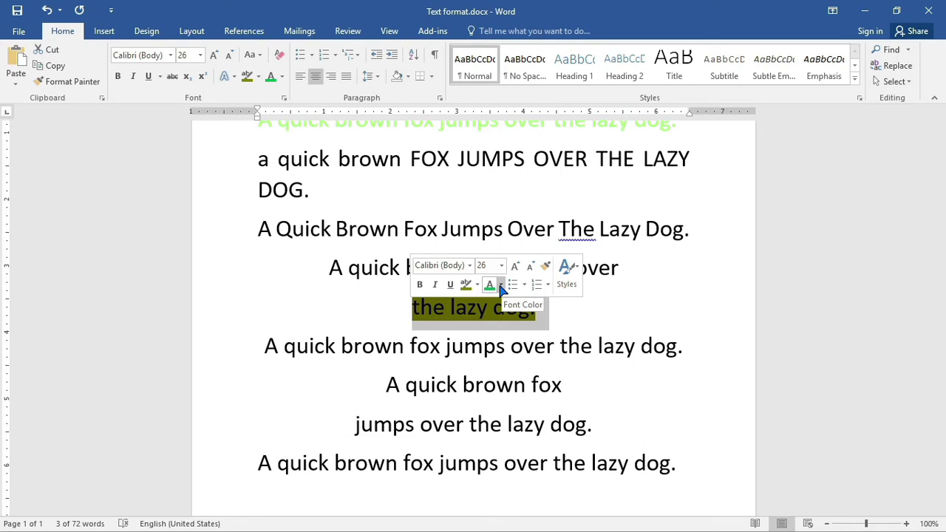
{"action": "left_click", "coordinate": [500, 285]}
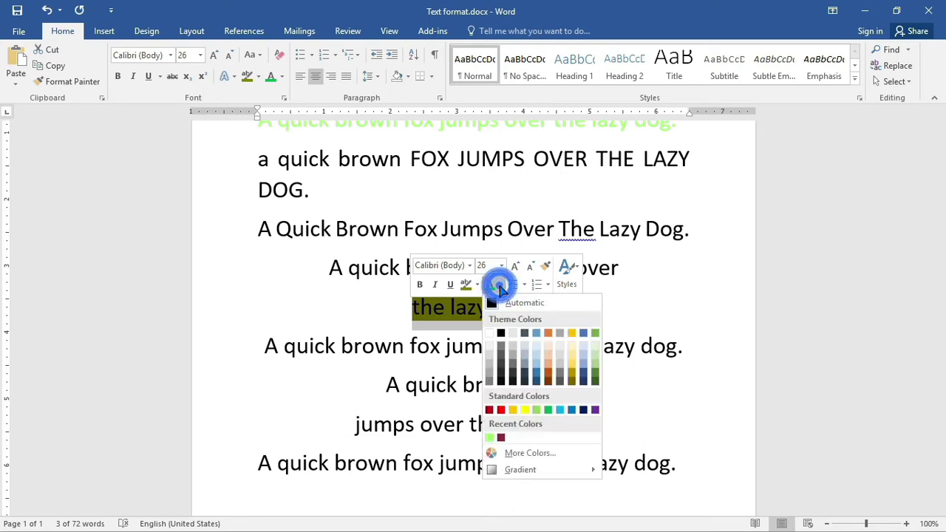
{"action": "left_click", "coordinate": [513, 333]}
{"action": "left_click", "coordinate": [537, 307]}
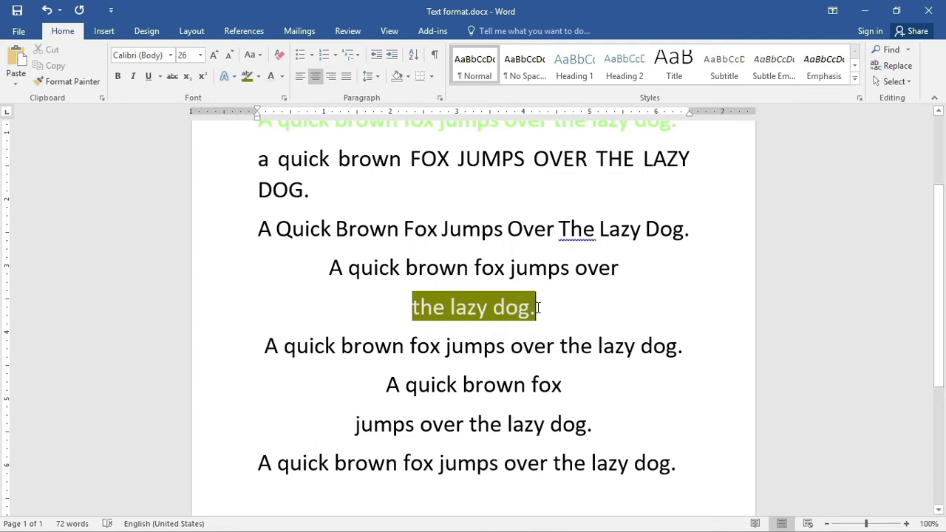
{"action": "left_click_drag", "start_coordinate": [537, 307], "coordinate": [394, 306]}
- Make the centered line "A quick brown fox" bold
{"action": "left_click", "coordinate": [573, 387]}
{"action": "left_click_drag", "start_coordinate": [379, 384], "coordinate": [569, 390]}
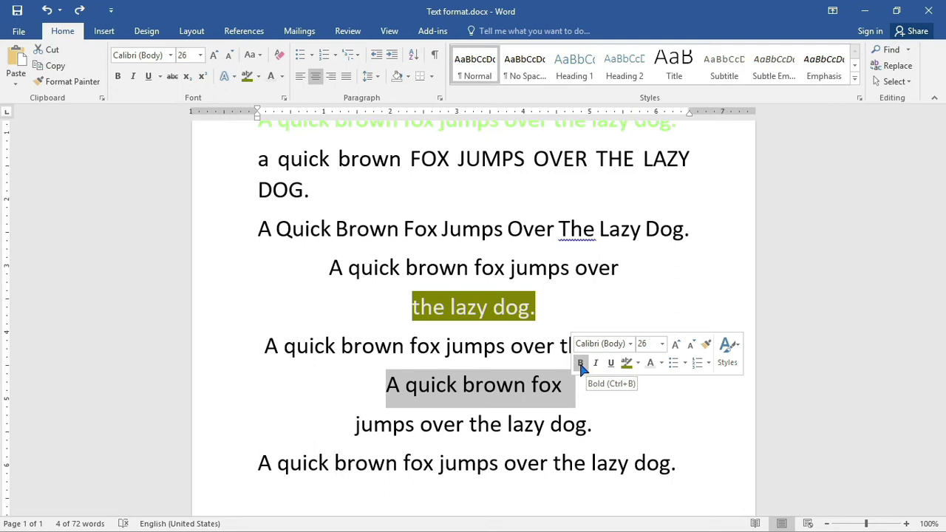
{"action": "left_click", "coordinate": [118, 77]}
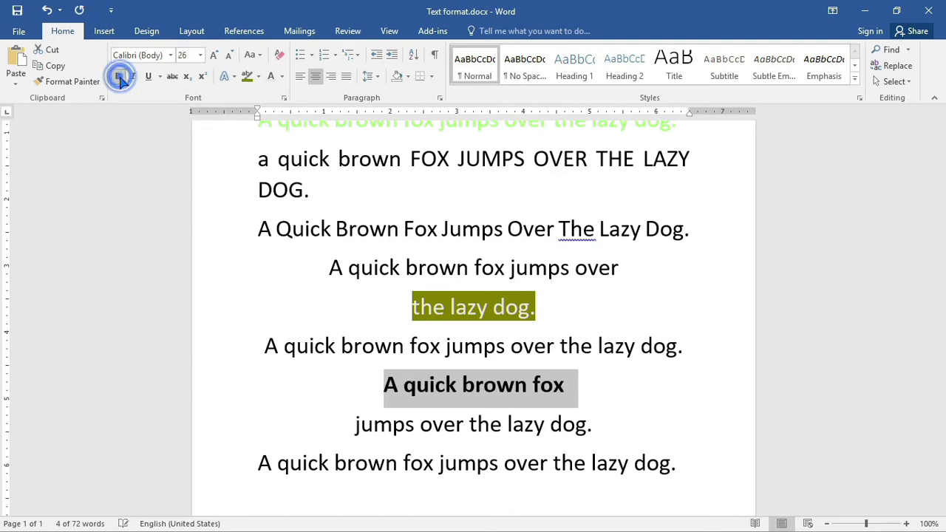
- Italicize the centered line "jumps over the lazy dog." below the bold line
{"action": "left_click_drag", "start_coordinate": [594, 425], "coordinate": [375, 422]}
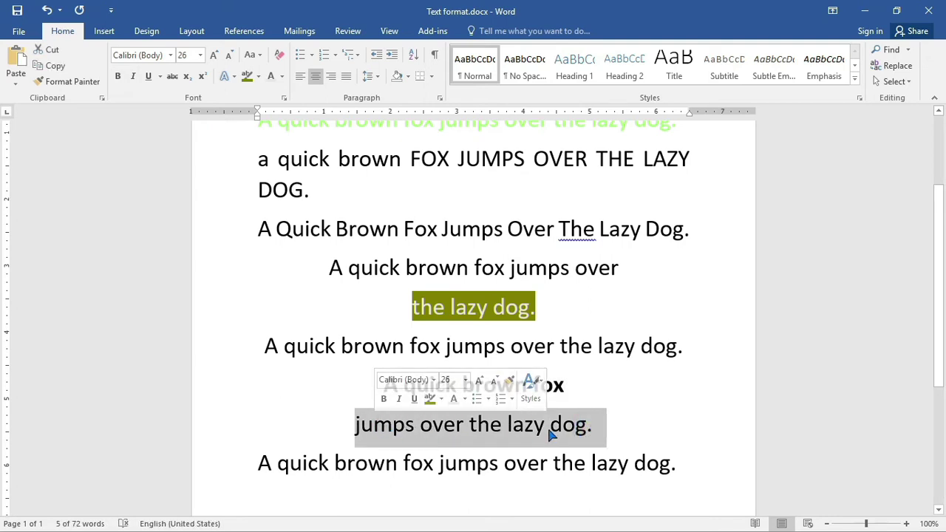
{"action": "left_click", "coordinate": [134, 77]}
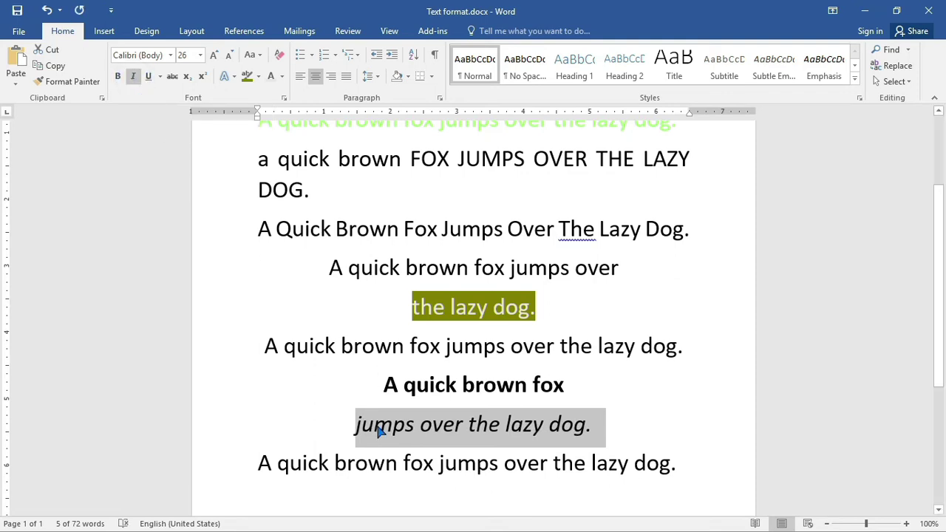
{"action": "left_click", "coordinate": [588, 433]}
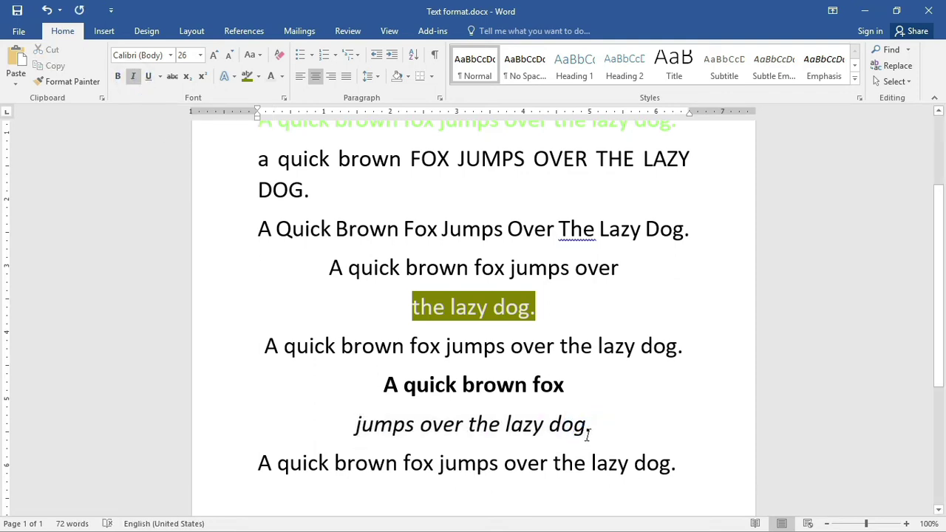
- Format the document's last sentence as bold italic, size 28, with the All caps effect
{"action": "scroll", "coordinate": [587, 433], "scroll_direction": "down", "scroll_amount": 1}
{"action": "left_click_drag", "start_coordinate": [678, 399], "coordinate": [267, 410]}
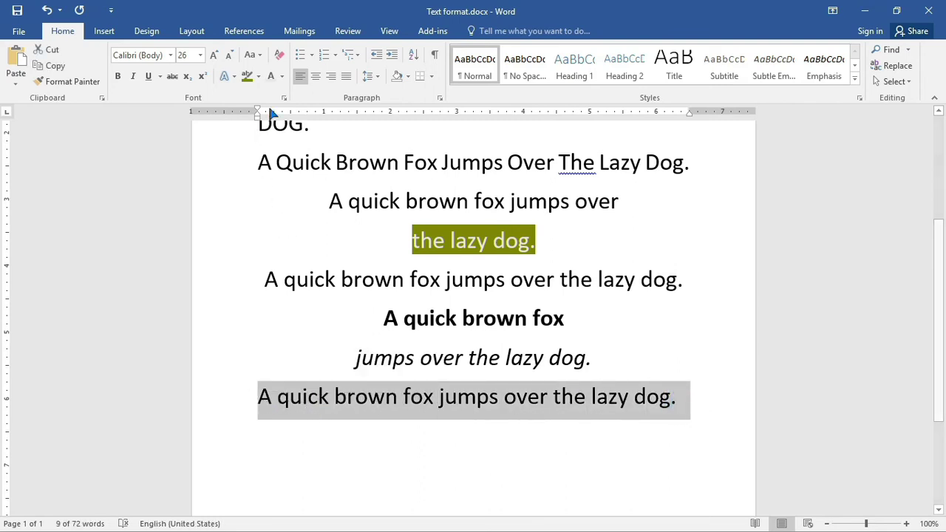
{"action": "left_click", "coordinate": [284, 98]}
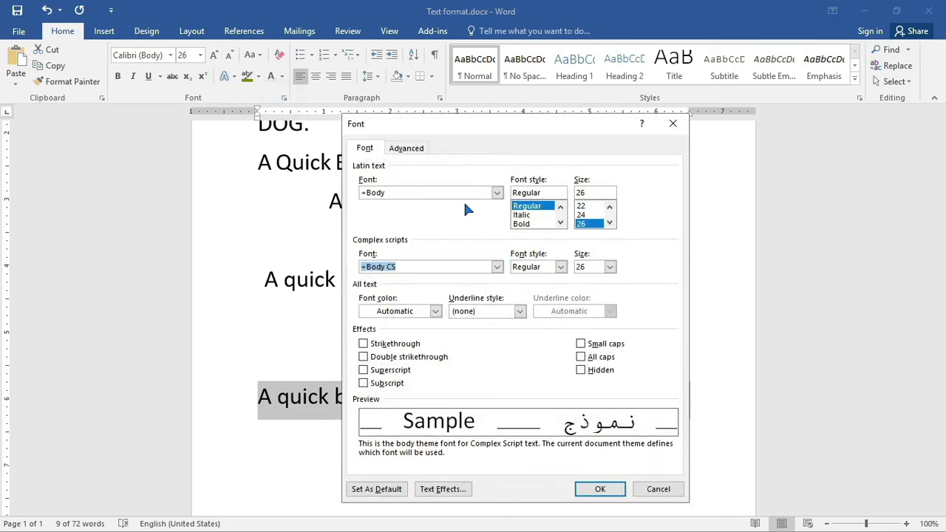
{"action": "left_click", "coordinate": [560, 223]}
{"action": "left_click", "coordinate": [538, 223]}
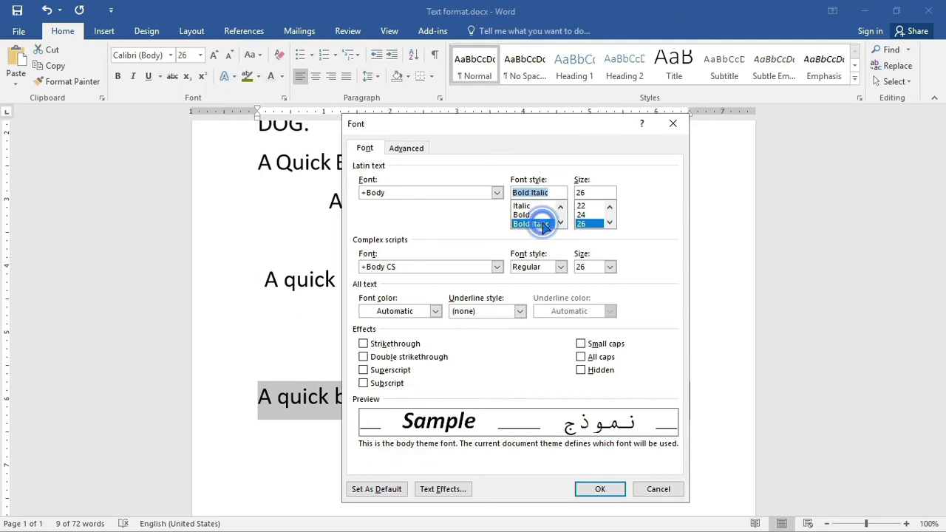
{"action": "left_click", "coordinate": [609, 223]}
{"action": "left_click", "coordinate": [609, 222]}
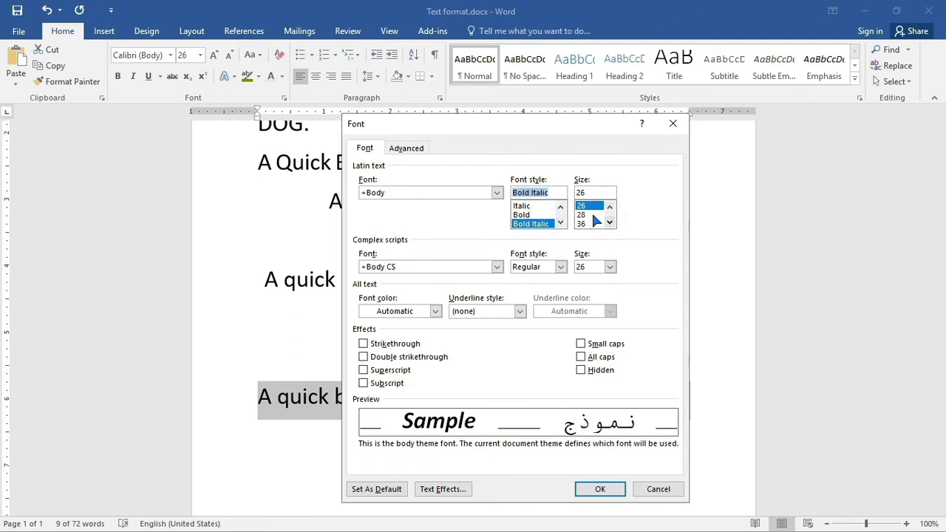
{"action": "left_click", "coordinate": [592, 215]}
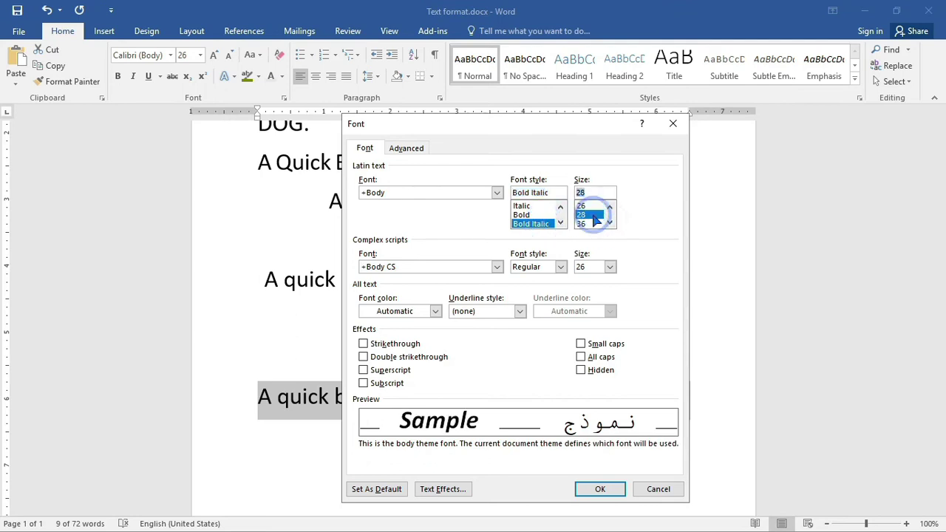
{"action": "left_click", "coordinate": [597, 359]}
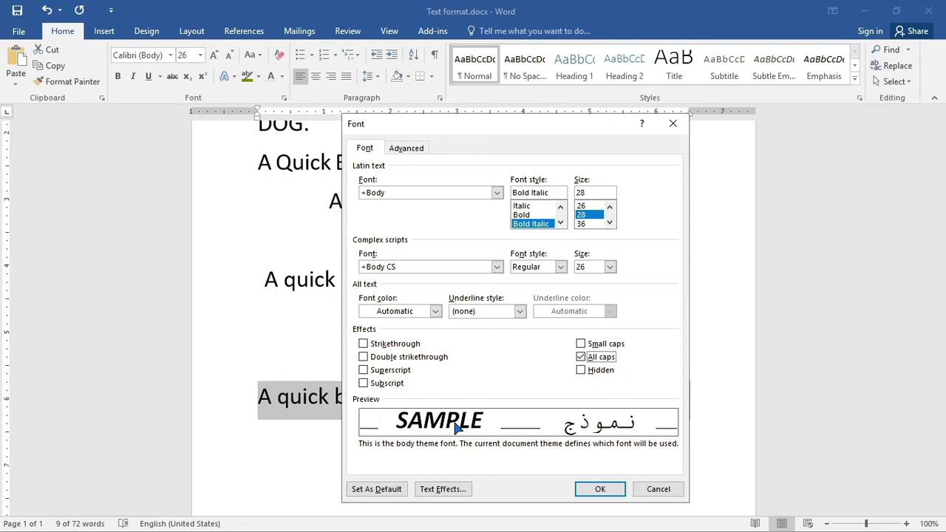
{"action": "left_click", "coordinate": [600, 489]}
{"action": "left_click", "coordinate": [409, 432]}
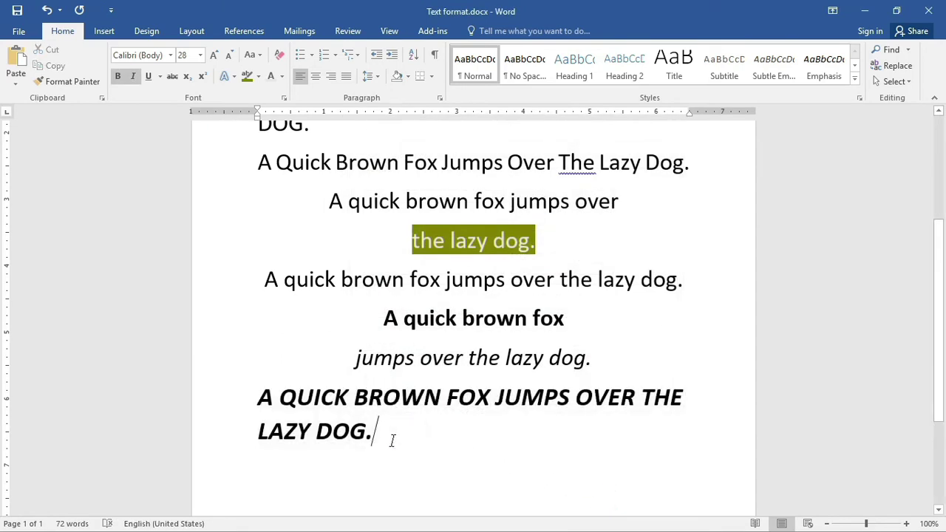
{"action": "left_click_drag", "start_coordinate": [382, 437], "coordinate": [260, 396]}
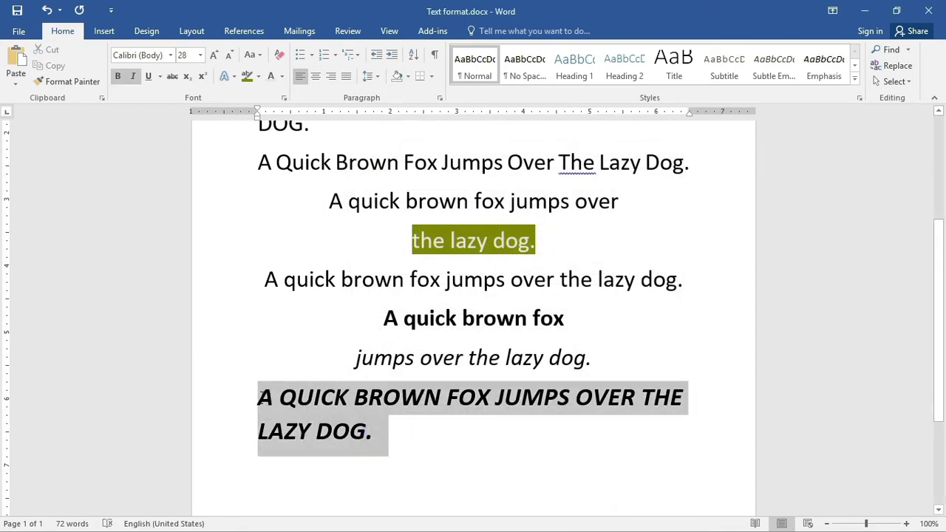
{"action": "left_click", "coordinate": [381, 439]}
{"action": "left_click_drag", "start_coordinate": [373, 436], "coordinate": [259, 397]}
- Draw a text box about 2.6" high and 6.68" wide below the last sentence
{"action": "scroll", "coordinate": [389, 391], "scroll_direction": "down", "scroll_amount": 2}
{"action": "left_click", "coordinate": [389, 390]}
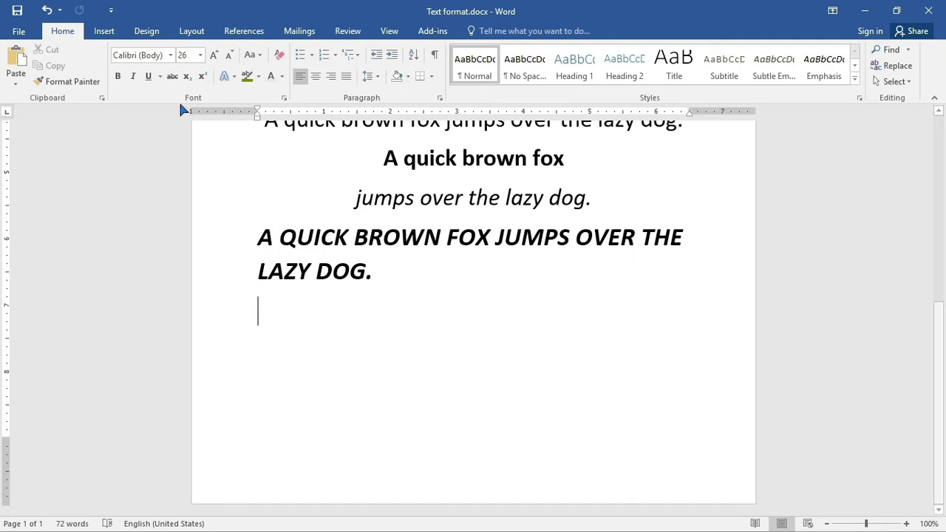
{"action": "left_click", "coordinate": [104, 31]}
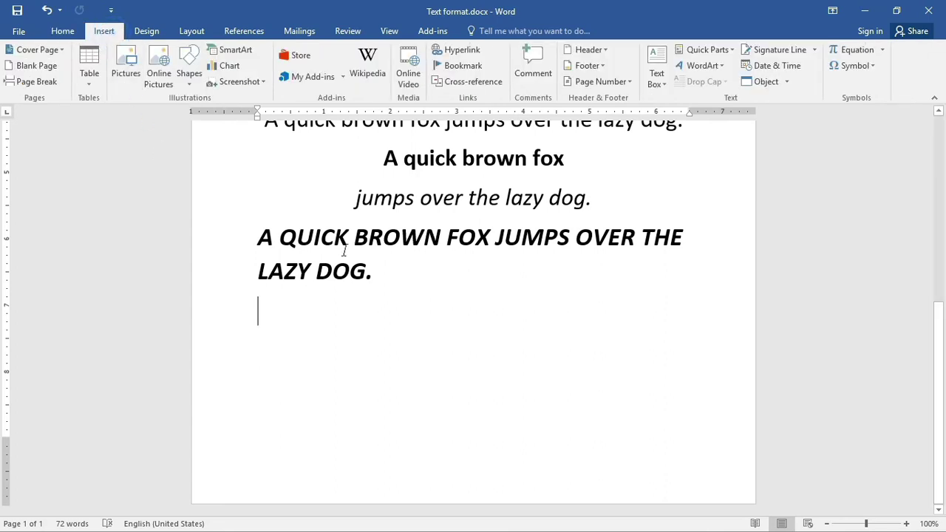
{"action": "left_click", "coordinate": [652, 77]}
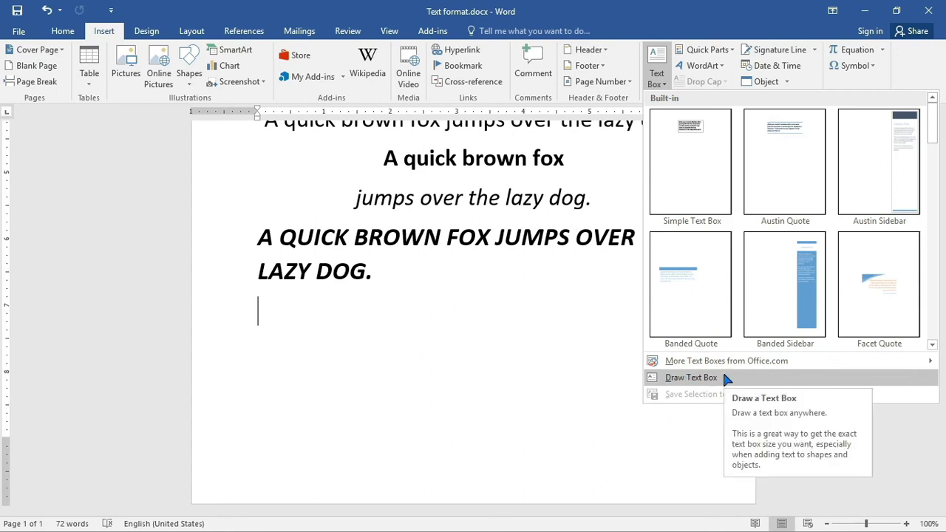
{"action": "left_click", "coordinate": [691, 378]}
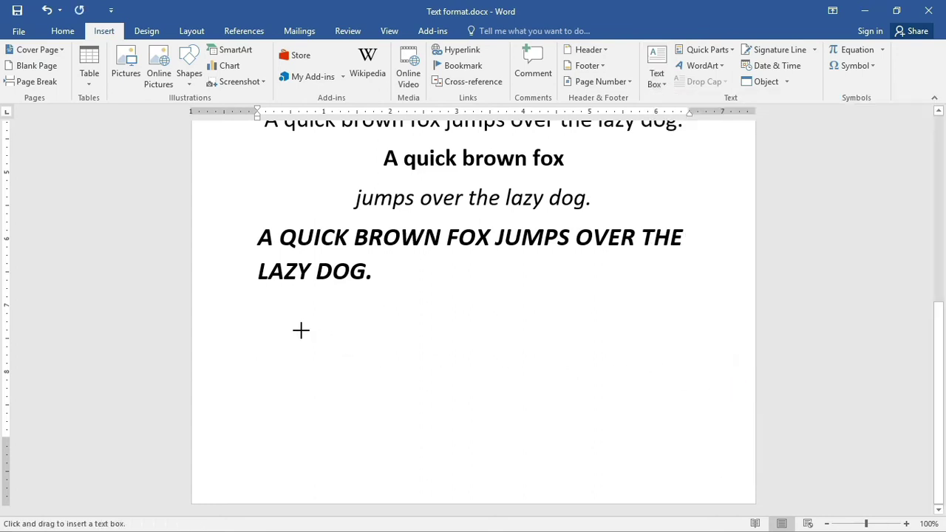
{"action": "mouse_move", "coordinate": [258, 298]}
{"action": "left_mouse_down"}
{"action": "mouse_move", "coordinate": [426, 384]}
{"action": "mouse_move", "coordinate": [589, 409]}
{"action": "mouse_move", "coordinate": [702, 471]}
{"action": "left_mouse_up"}
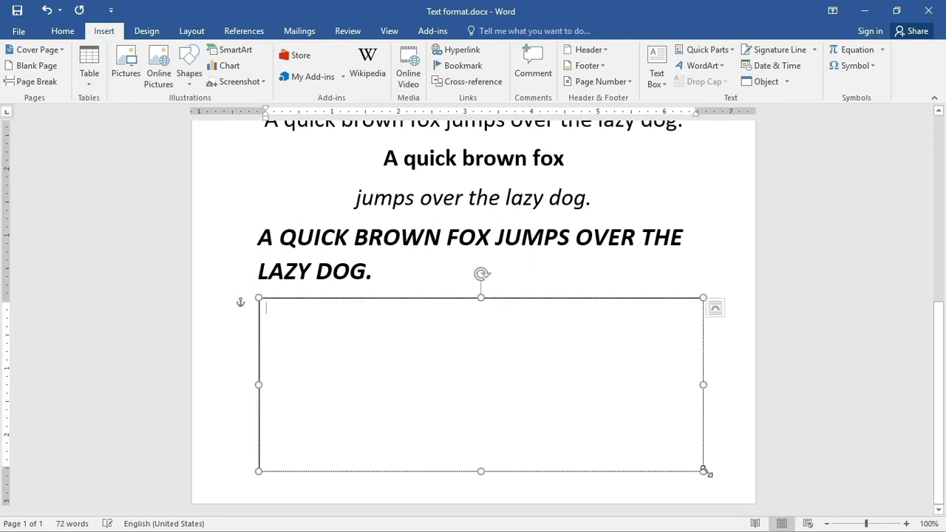
- Enter "A quick brown fox jumps over the lazu dog." in the text box and start a second paragraph with "I"
{"action": "left_click", "coordinate": [272, 311]}
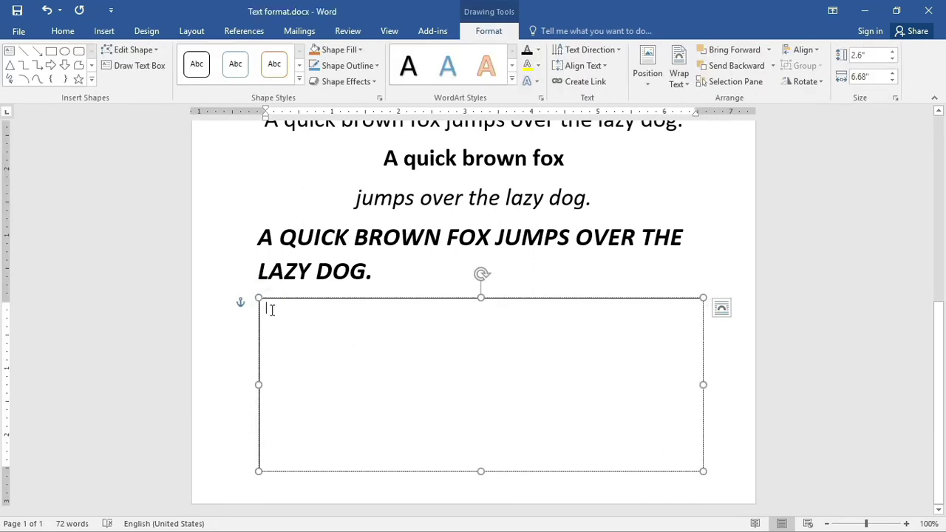
{"action": "type", "text": "A qui"}
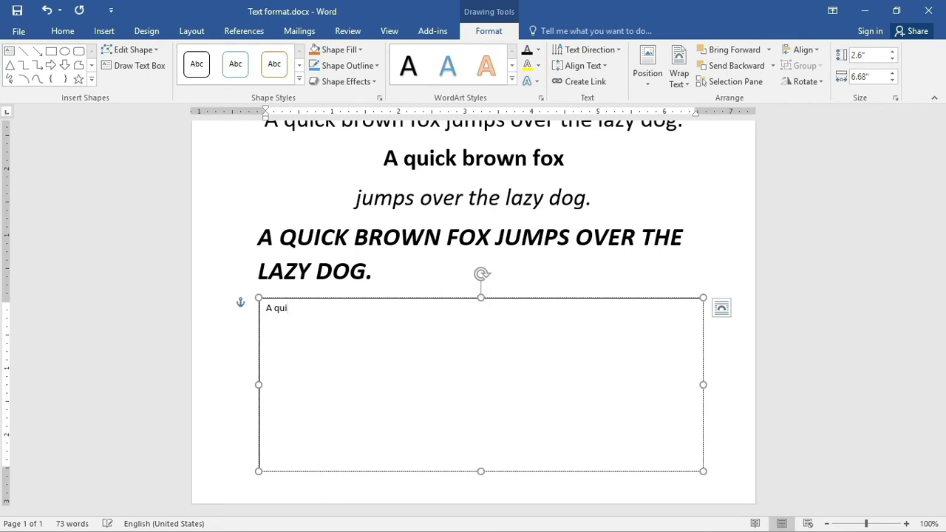
{"action": "type", "text": "ck brown"}
{"action": "key", "text": "BackSpace"}
{"action": "type", "text": "fox jumps ove"}
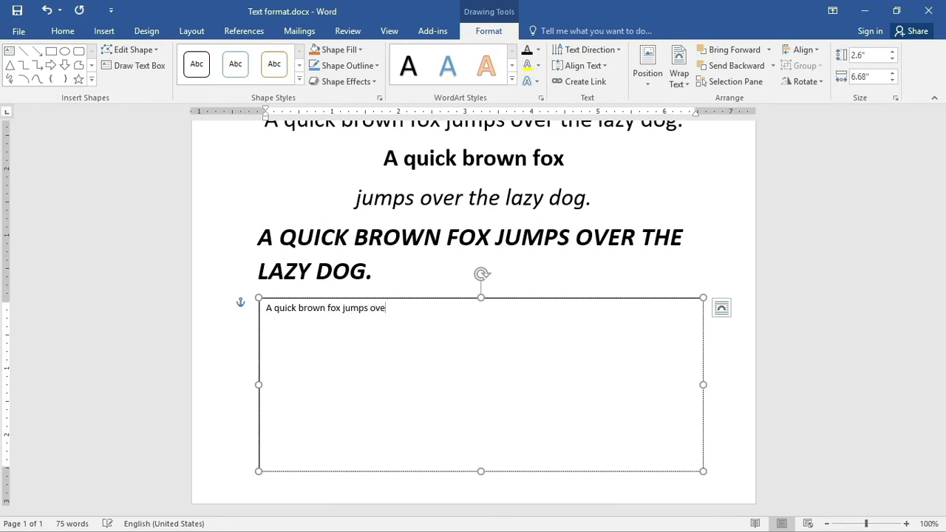
{"action": "type", "text": "r the lazyu"}
{"action": "key", "text": "BackSpace"}
{"action": "key", "text": "BackSpace"}
{"action": "type", "text": "u dog. I"}
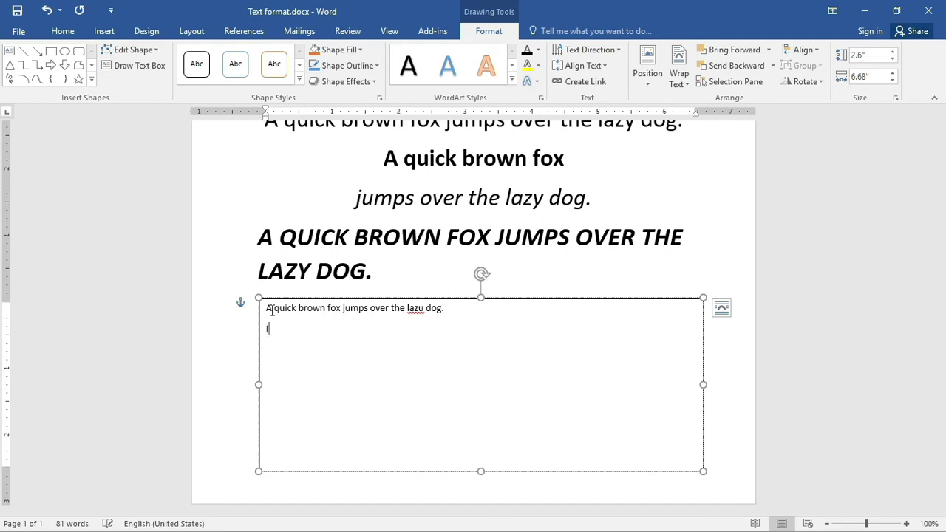
- Complete the text box's second paragraph to read "I love my countru very much. I’m a student of cse dept."
{"action": "type", "text": " love my countru "}
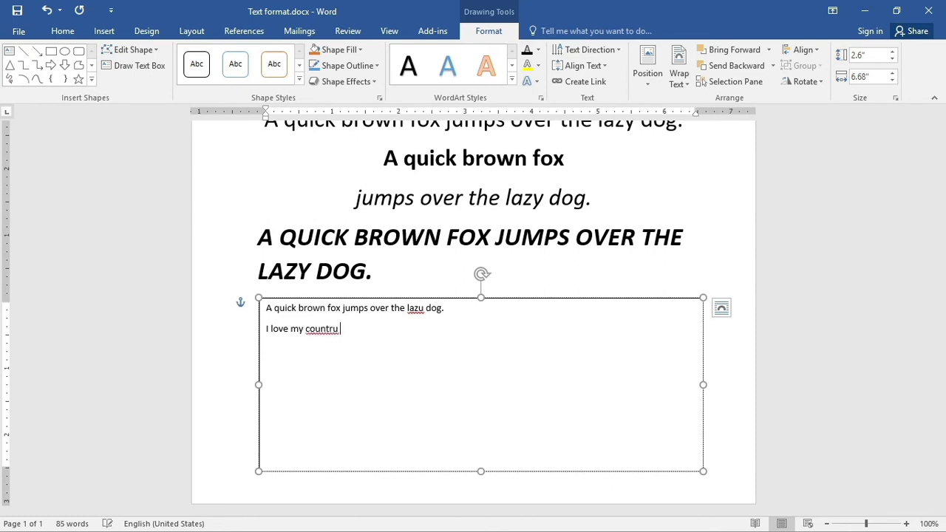
{"action": "type", "text": "very much. I’"}
{"action": "type", "text": "m a student of"}
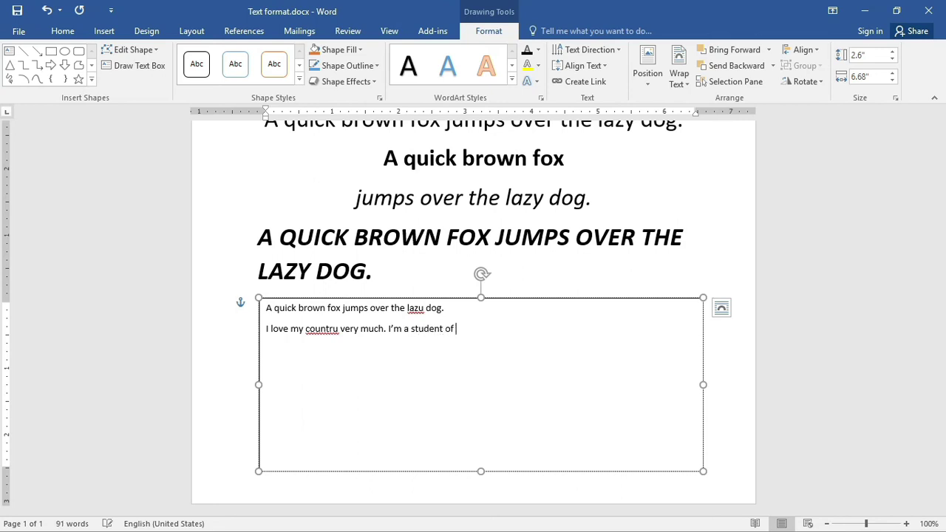
{"action": "type", "text": " v"}
{"action": "type", "text": "se dept."}
{"action": "left_click", "coordinate": [495, 329]}
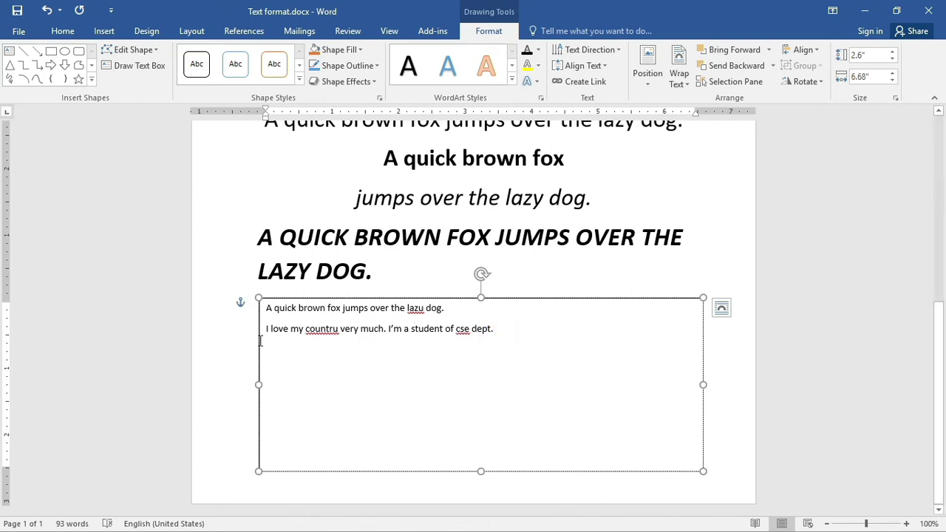
- Check the document's word count statistics, including text boxes, footnotes and endnotes
{"action": "left_click", "coordinate": [72, 523]}
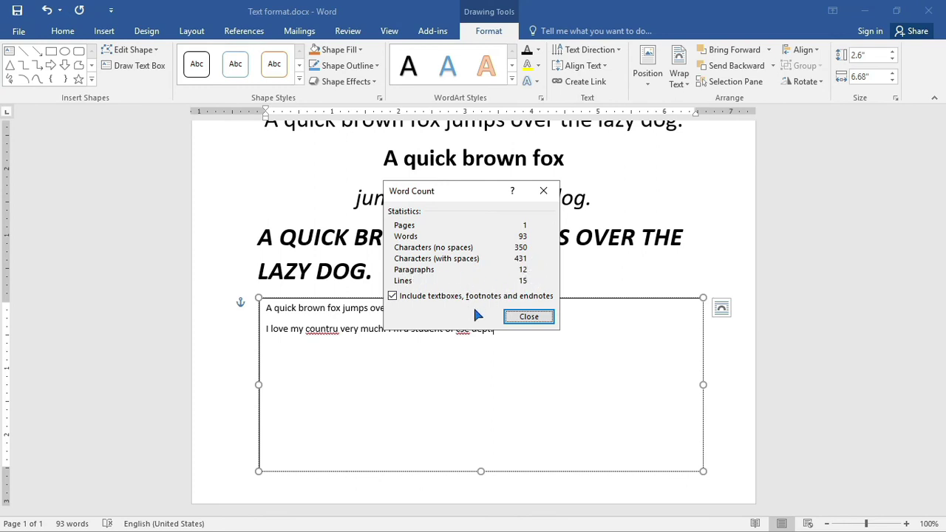
{"action": "left_click", "coordinate": [527, 317]}
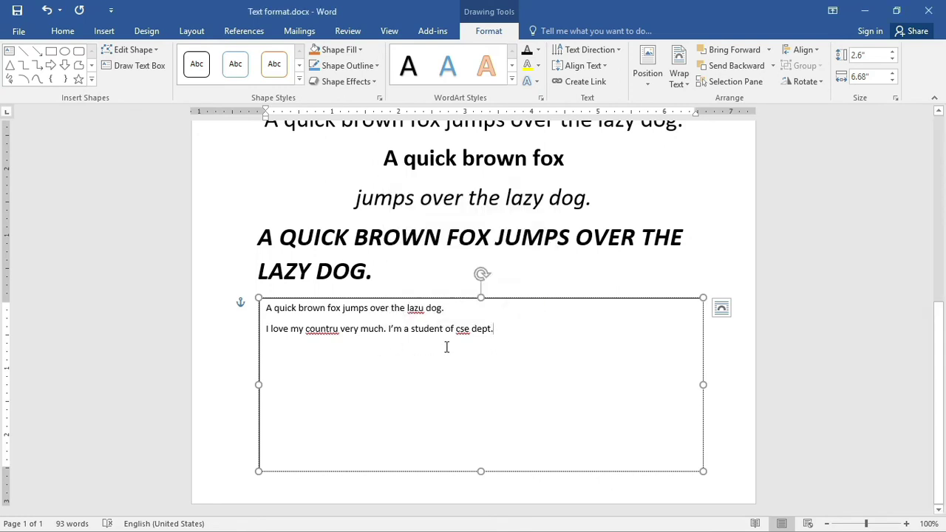
{"action": "left_click_drag", "start_coordinate": [502, 333], "coordinate": [267, 313]}
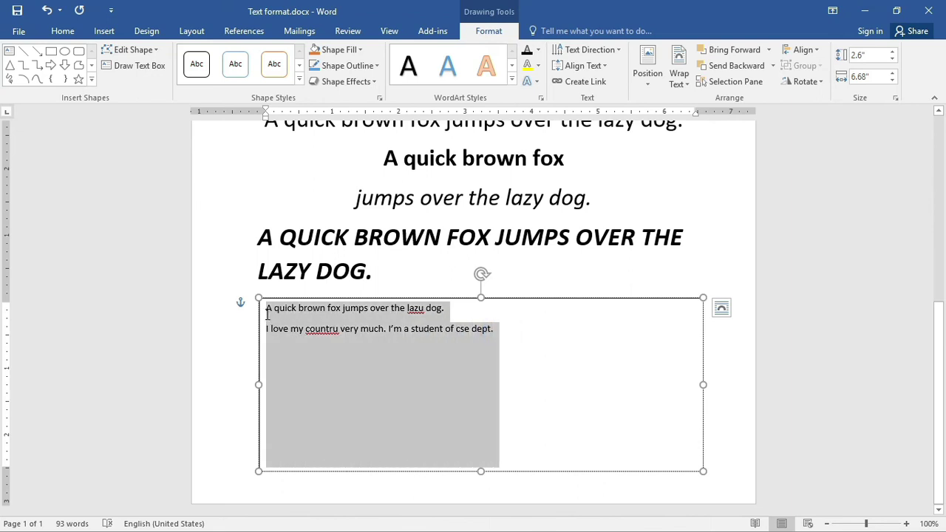
{"action": "left_click", "coordinate": [420, 307]}
{"action": "double_click", "coordinate": [405, 308]}
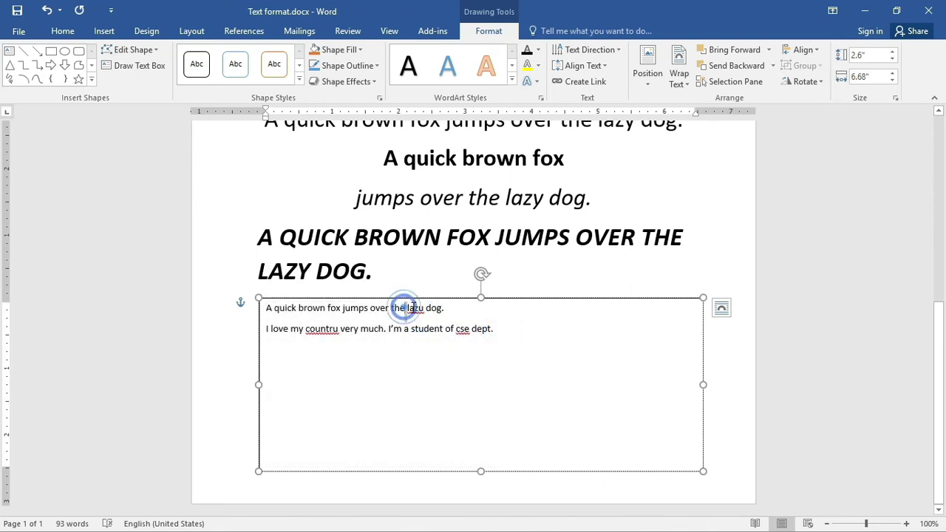
{"action": "left_click_drag", "start_coordinate": [306, 328], "coordinate": [336, 334]}
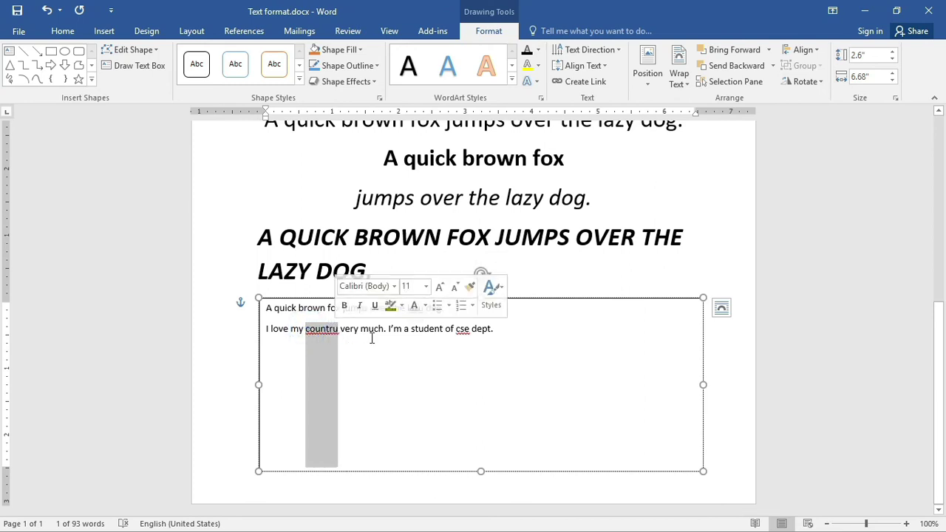
{"action": "left_click_drag", "start_coordinate": [447, 328], "coordinate": [471, 331]}
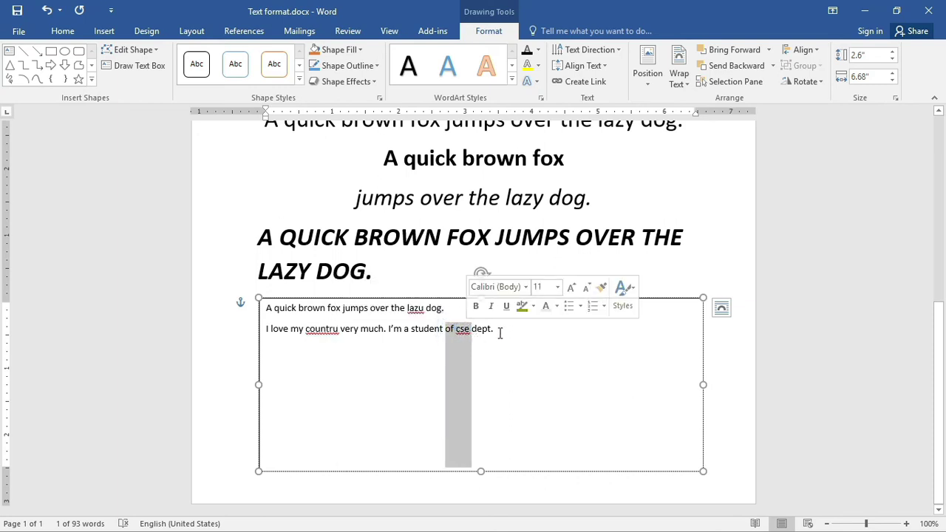
{"action": "left_click", "coordinate": [497, 332]}
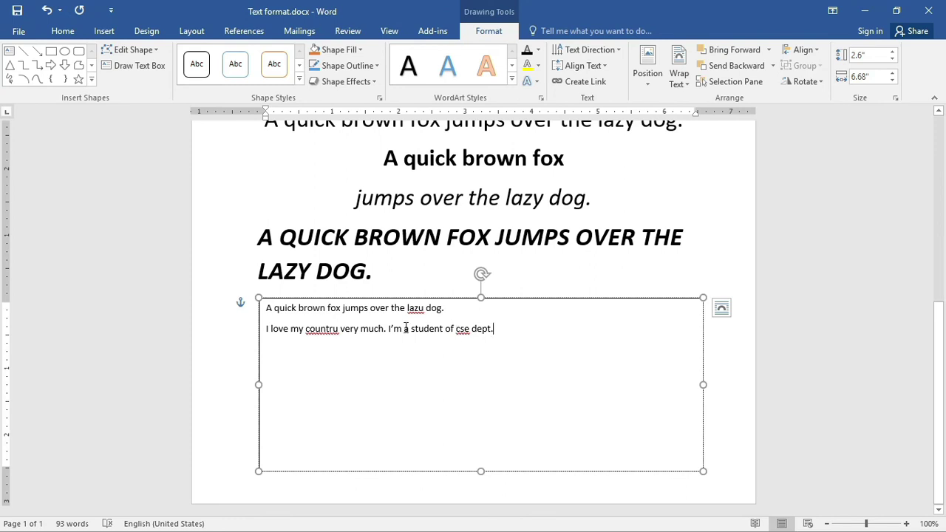
- Run the spelling and grammar check and ignore the flagged word "cse" in the text box
{"action": "left_click", "coordinate": [354, 33]}
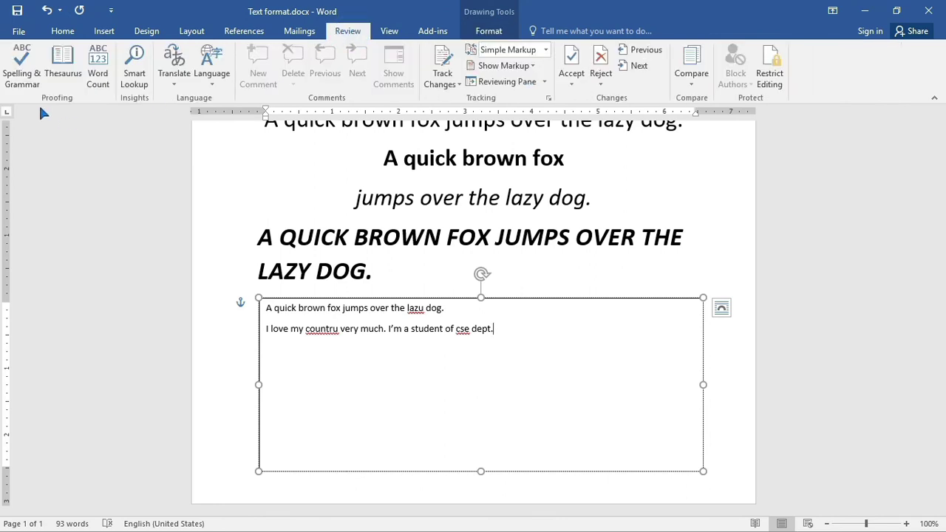
{"action": "left_click", "coordinate": [22, 67]}
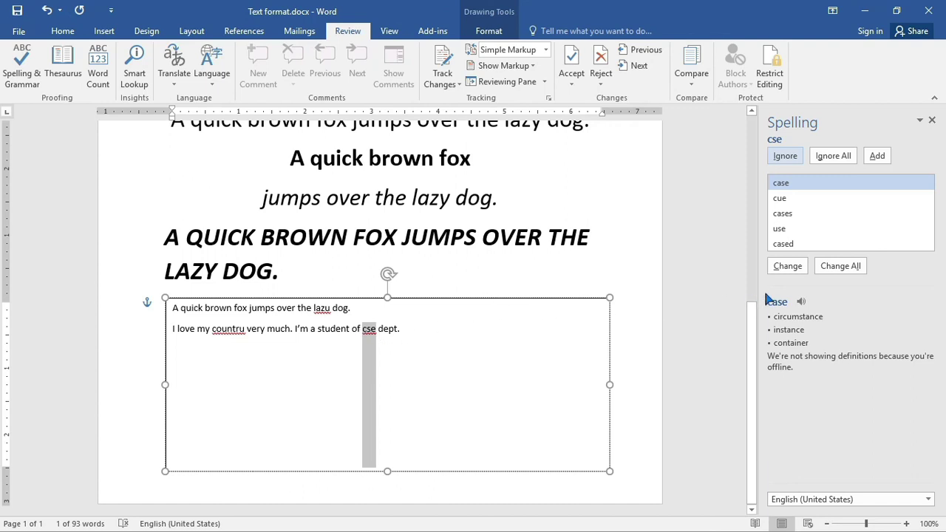
{"action": "left_click", "coordinate": [785, 156]}
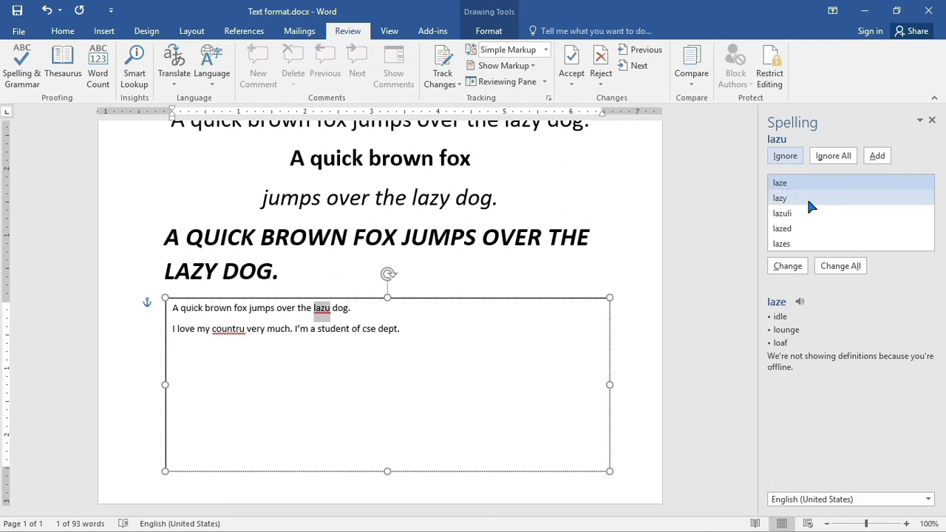
- Correct "lazu" to "lazy" and "countru" to "country" with the spelling suggestions
{"action": "left_click", "coordinate": [798, 199]}
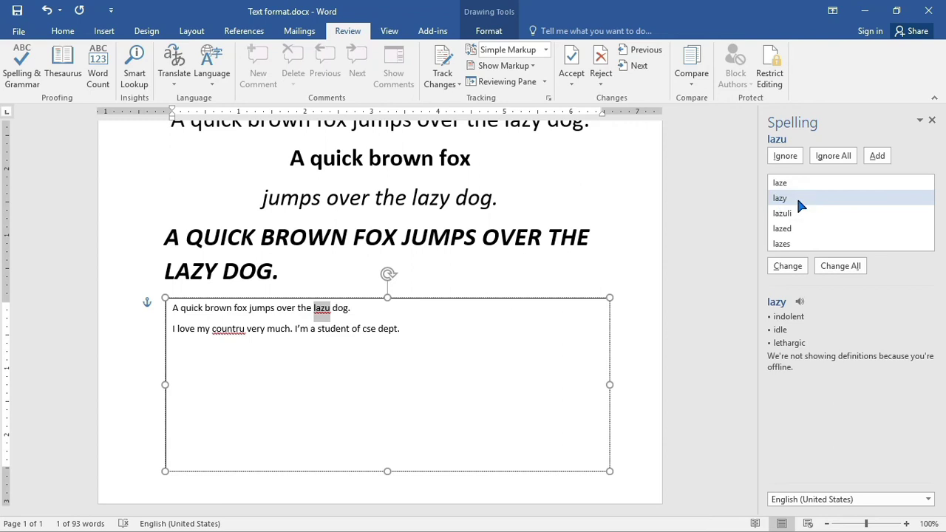
{"action": "left_click", "coordinate": [794, 268]}
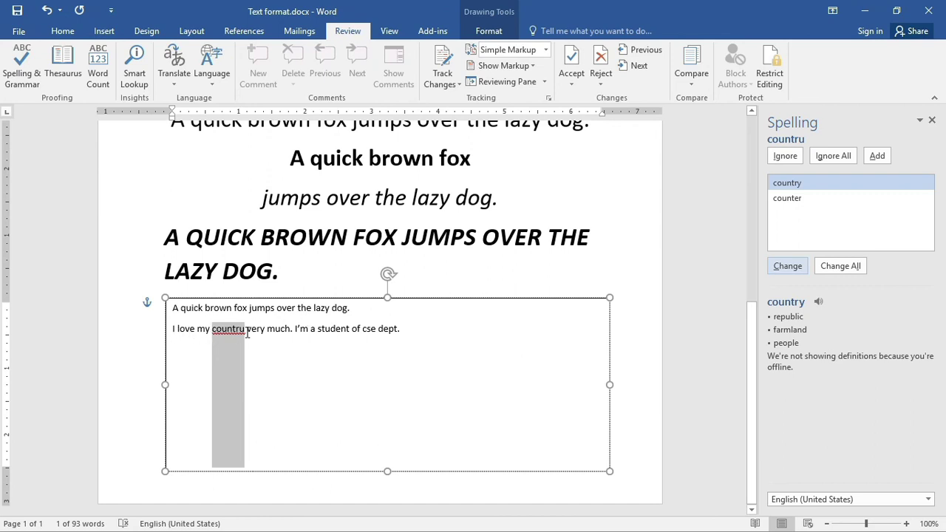
{"action": "left_click", "coordinate": [809, 187]}
{"action": "left_click", "coordinate": [788, 266]}
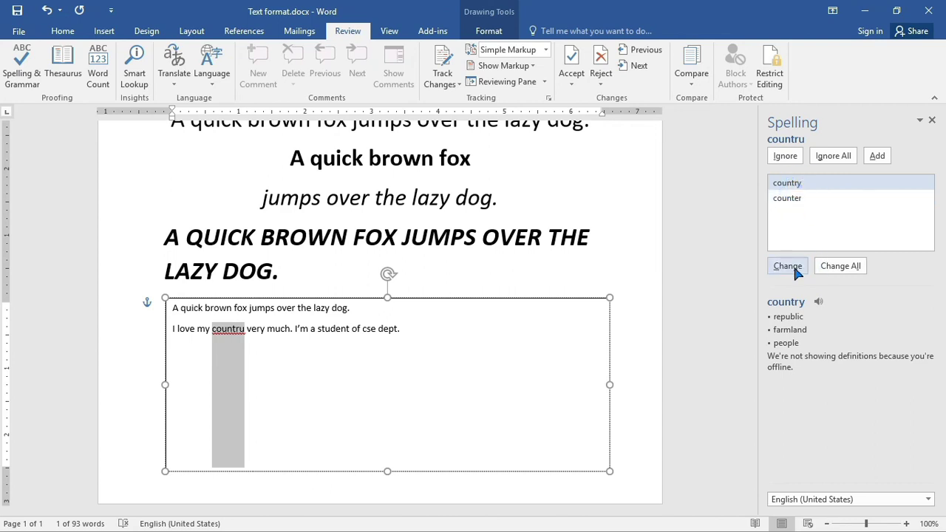
{"action": "scroll", "coordinate": [511, 306], "scroll_direction": "down", "scroll_amount": 5}
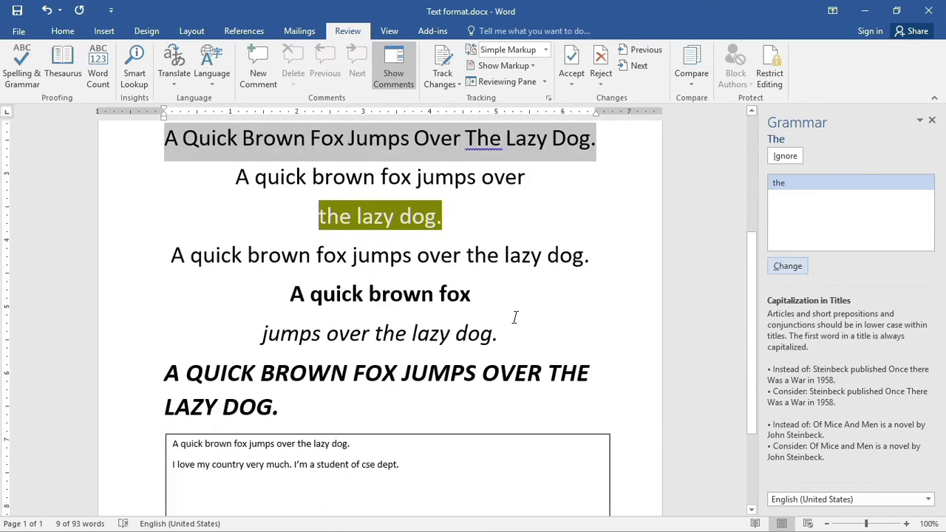
{"action": "scroll", "coordinate": [443, 338], "scroll_direction": "up", "scroll_amount": 5}
{"action": "scroll", "coordinate": [446, 337], "scroll_direction": "down", "scroll_amount": 5}
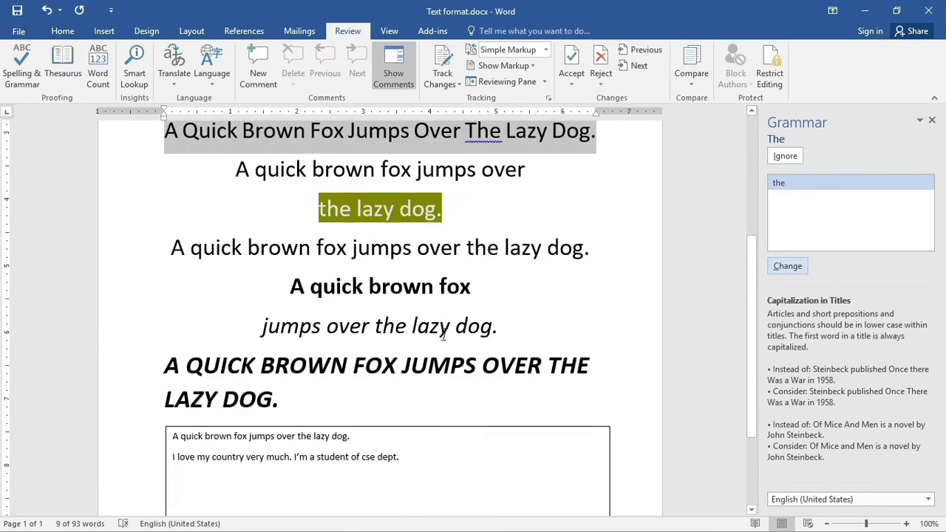
{"action": "scroll", "coordinate": [446, 346], "scroll_direction": "up", "scroll_amount": 5}
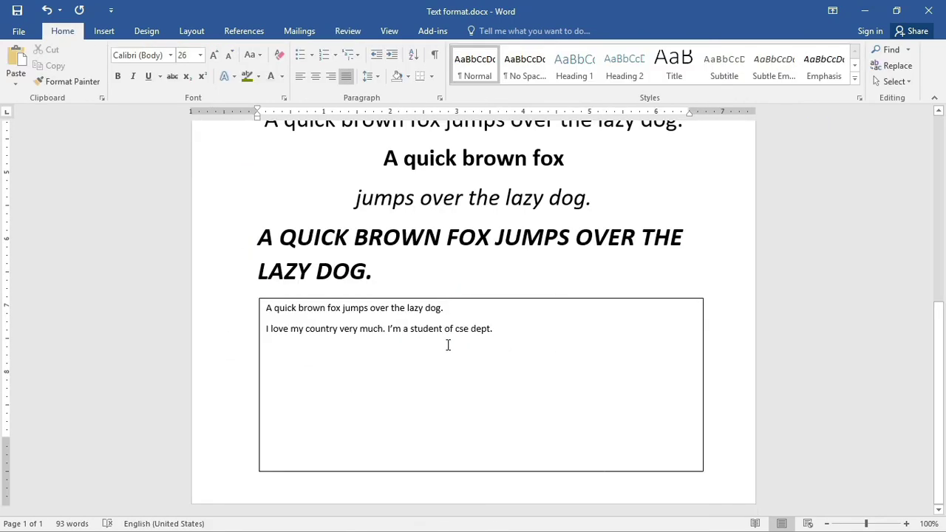